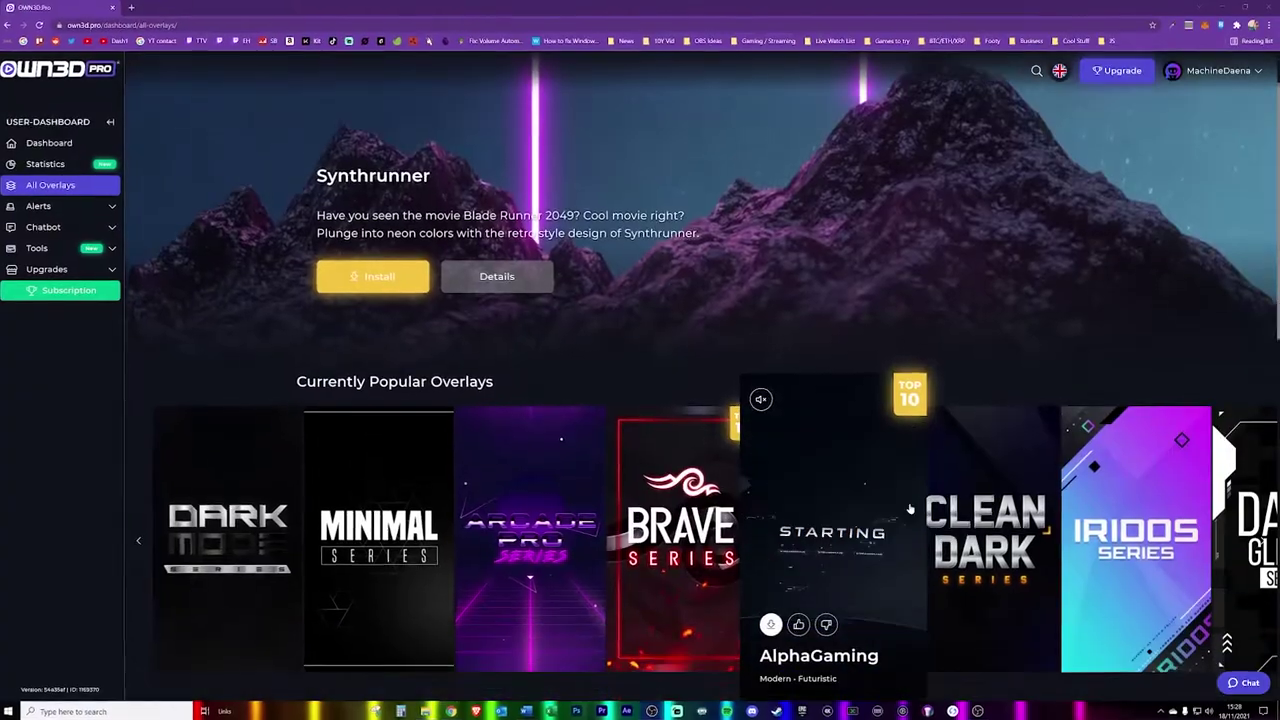
Step: Scroll the All Overlays catalogue, open the Alerts gallery, then open the Chatbot Commands page
scroll(930, 565, "down", 2)
scroll(930, 565, "down", 2)
scroll(930, 565, "down", 3)
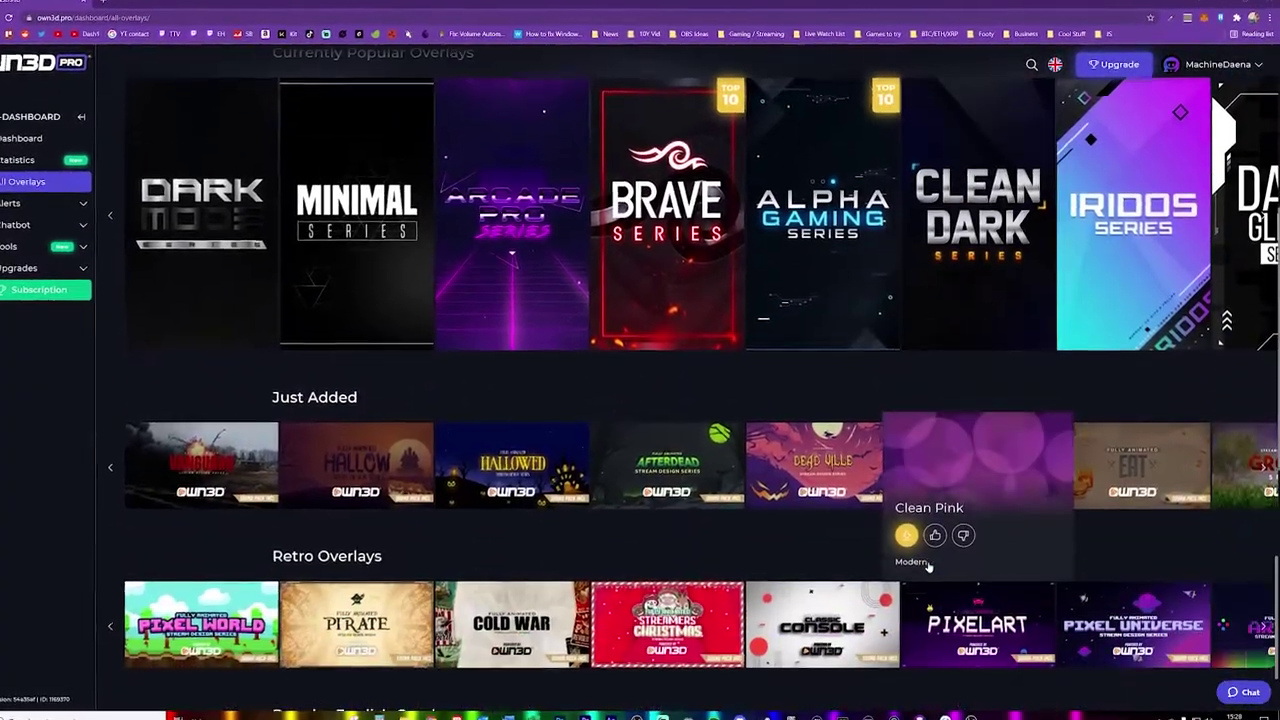
scroll(828, 550, "down", 4)
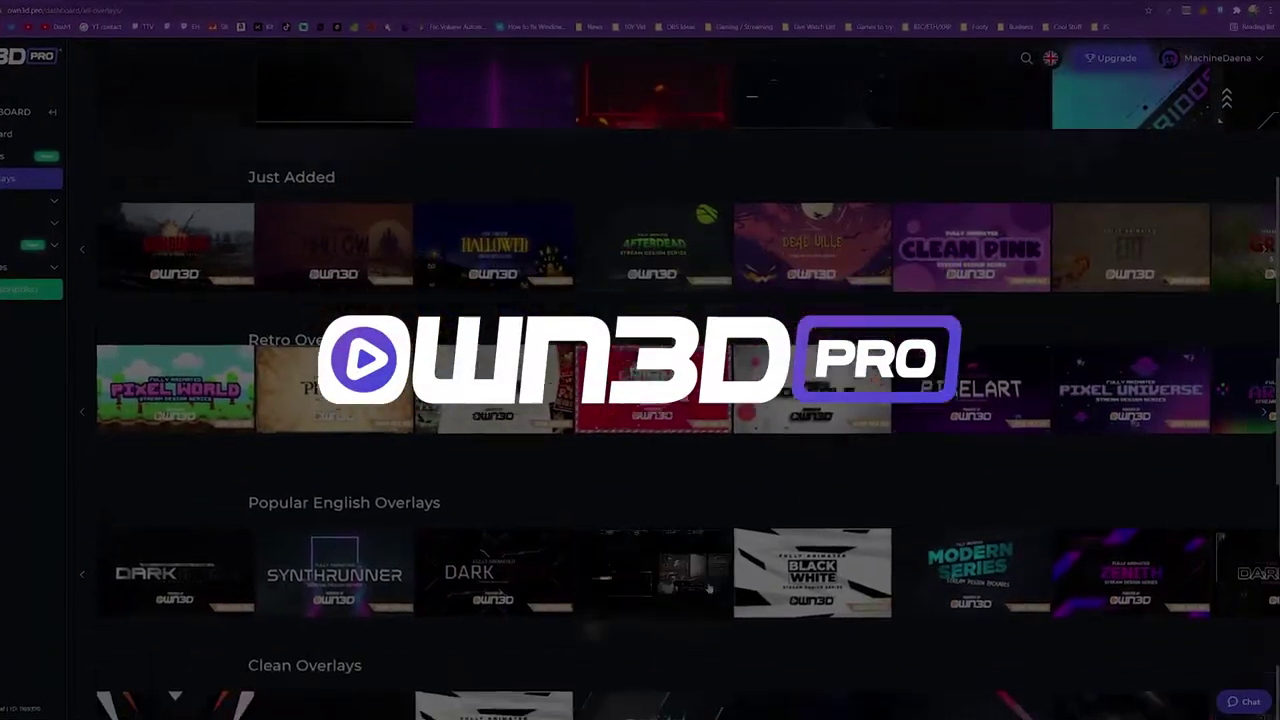
scroll(836, 583, "down", 5)
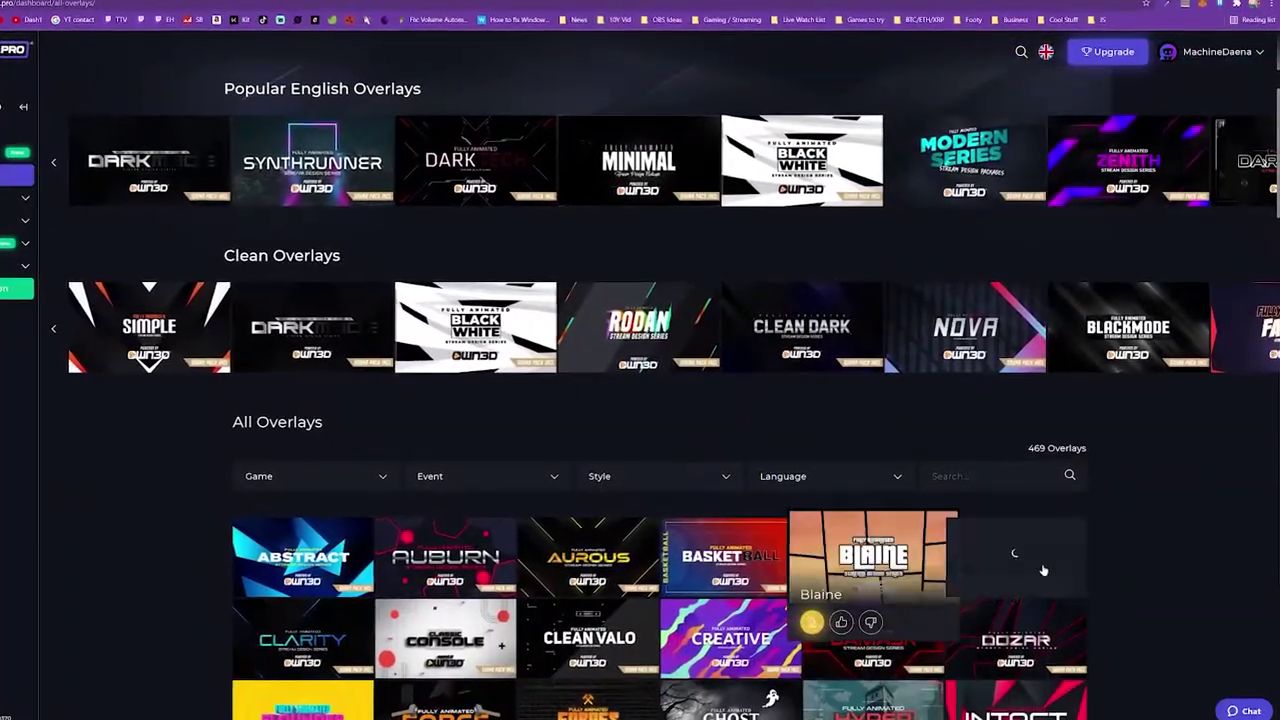
scroll(1129, 578, "down", 4)
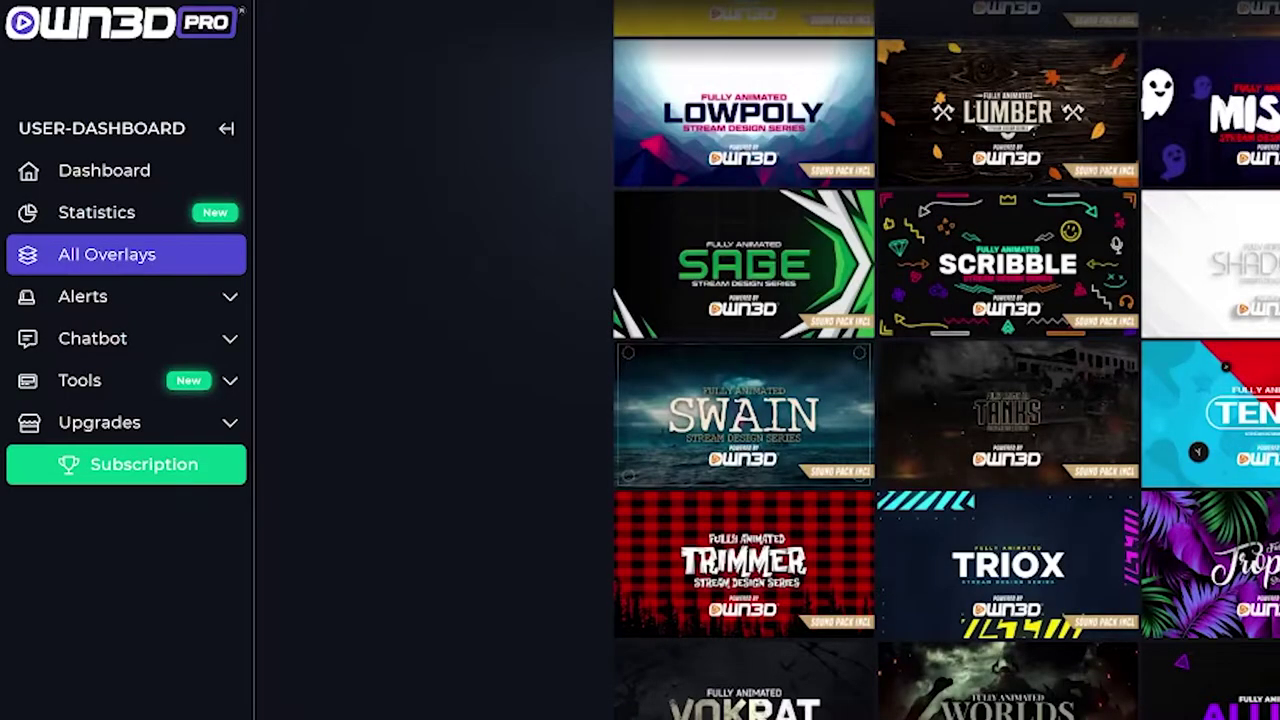
left_click(165, 305)
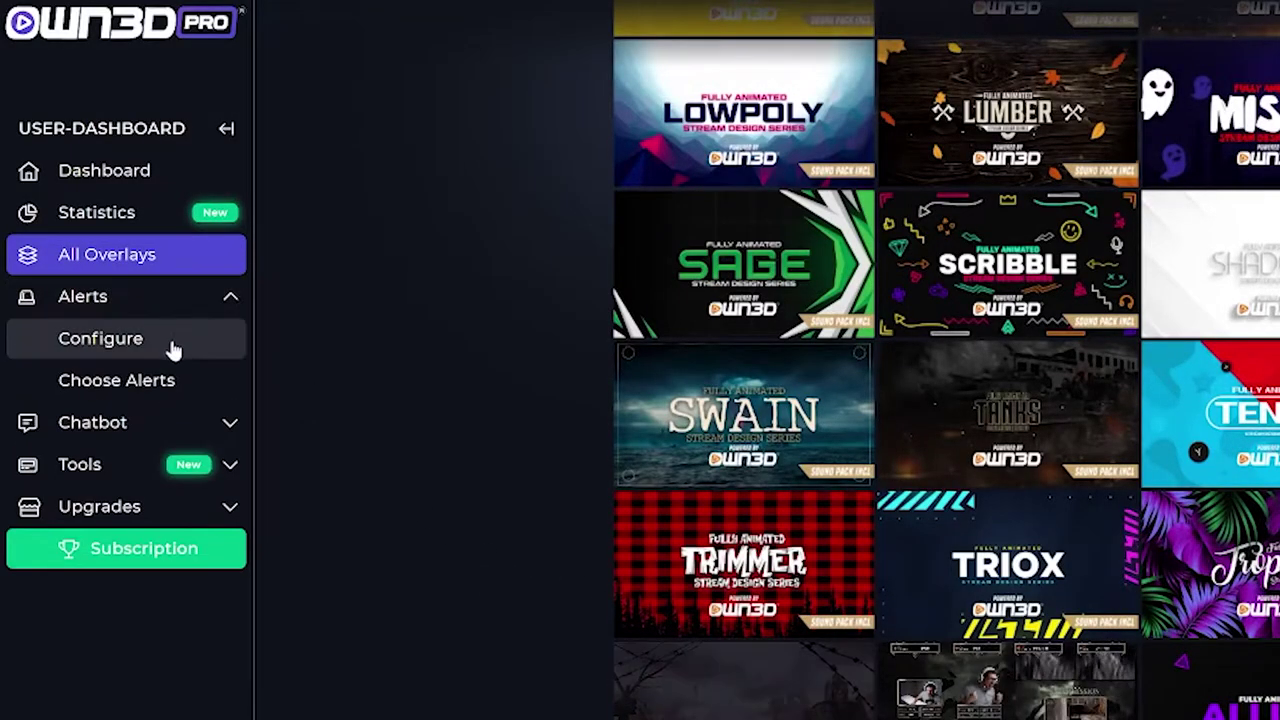
left_click(163, 390)
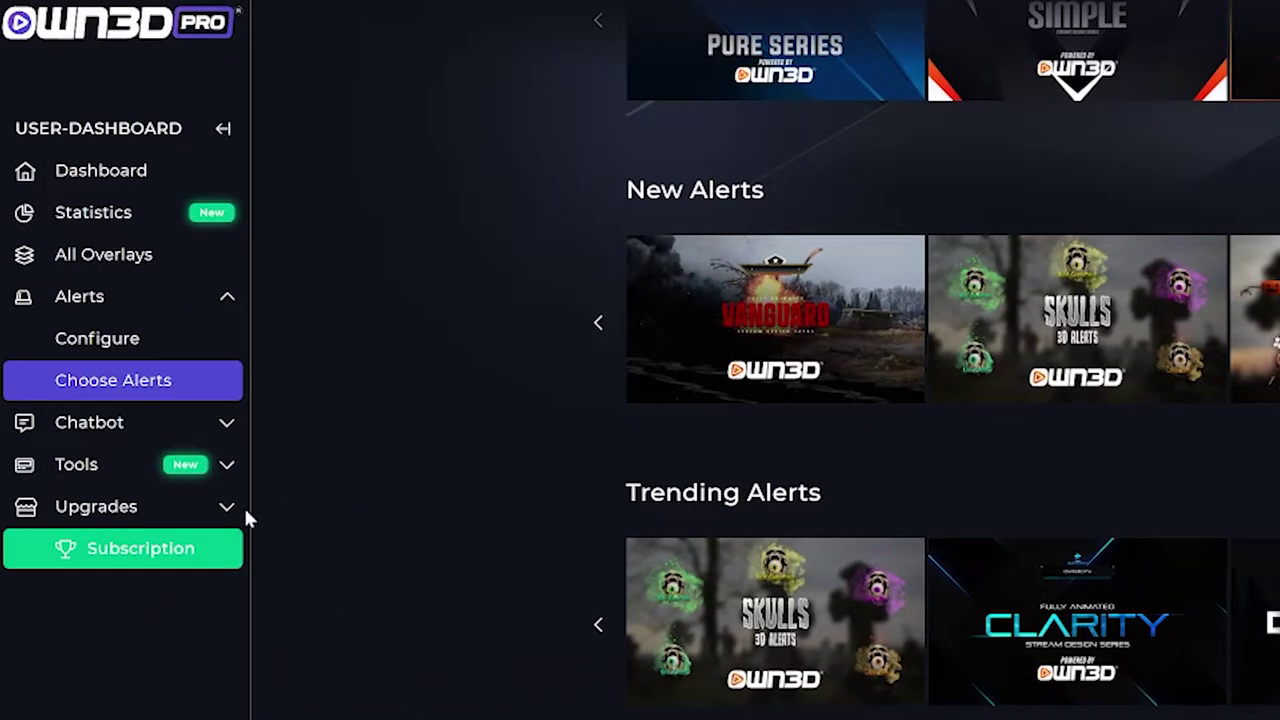
left_click(150, 418)
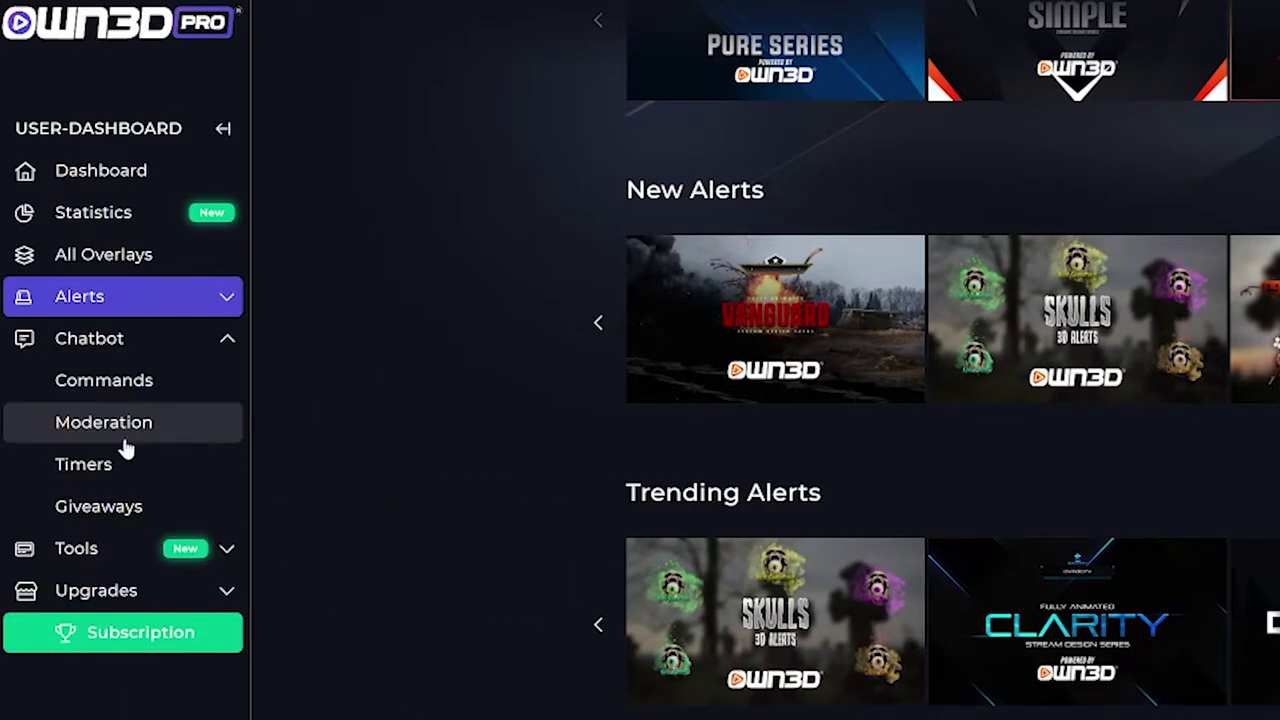
left_click(156, 382)
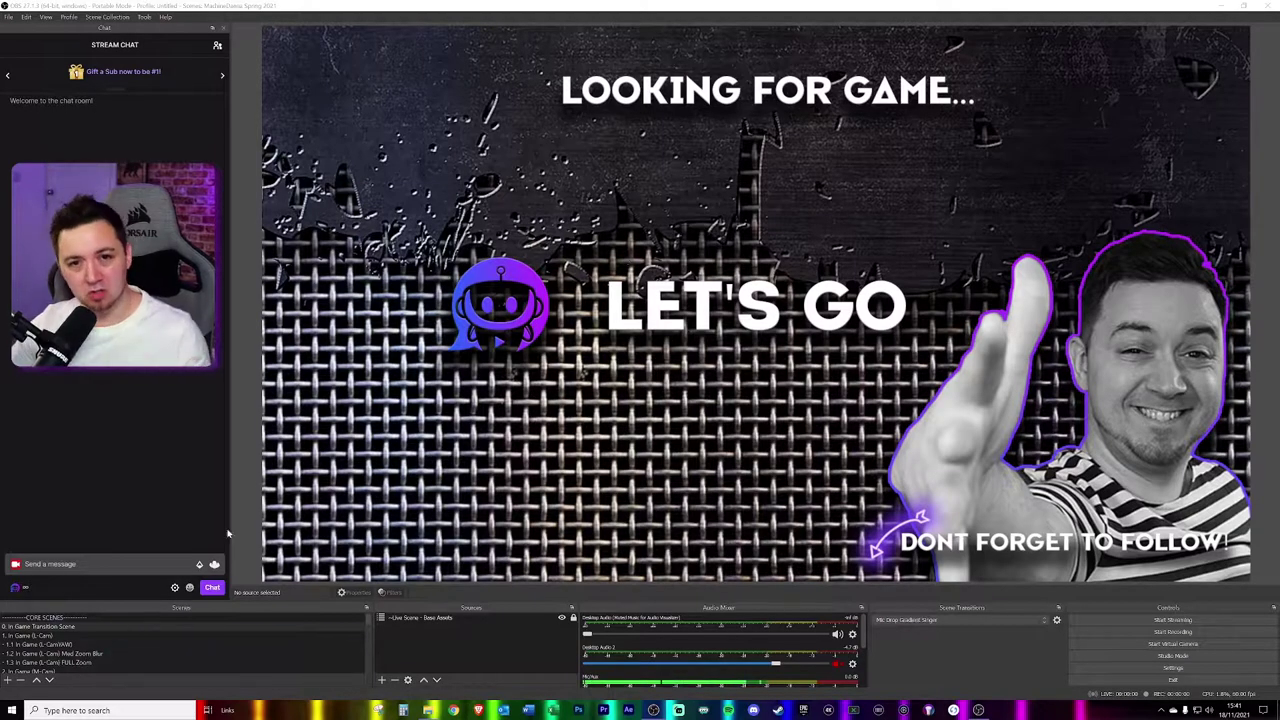
Step: Add a new scene and start naming it 'Double Recording - Cam & Gameplay'
left_click(8, 681)
type("Double Recording - Cam &")
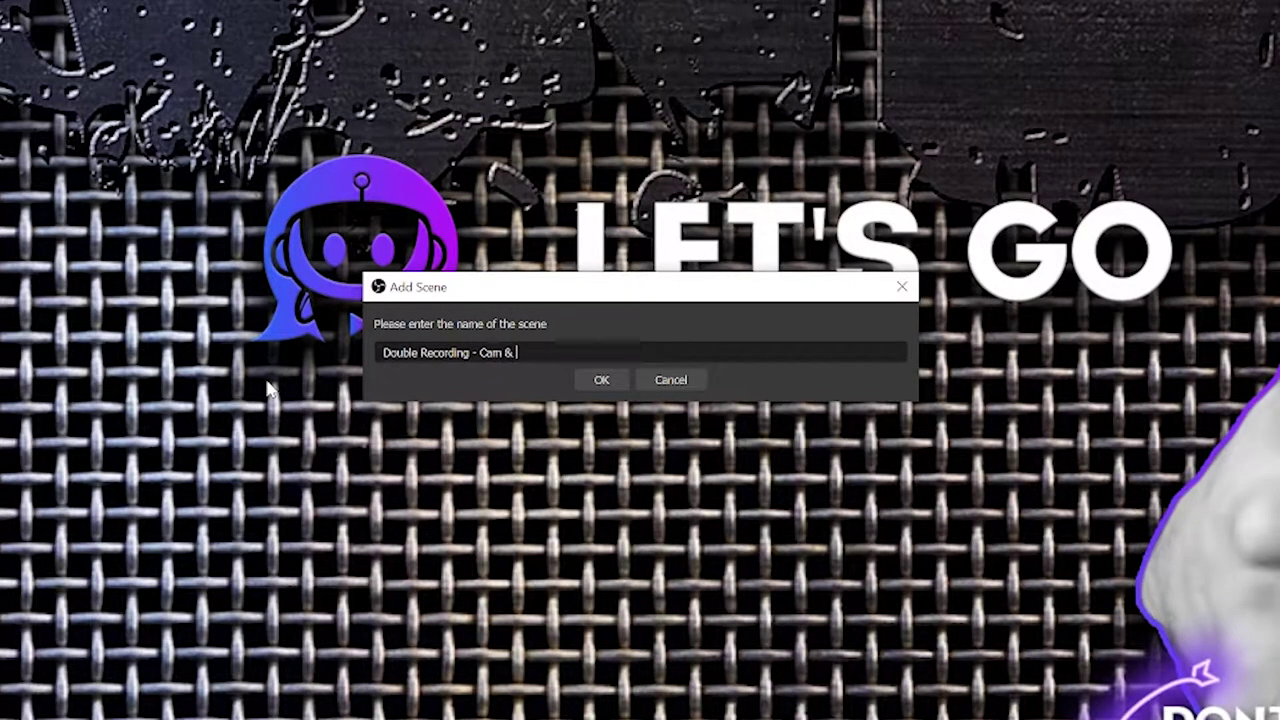
Step: Confirm the new scene, show the Video settings, then pause and resume the sample double-wide recording
left_click(589, 388)
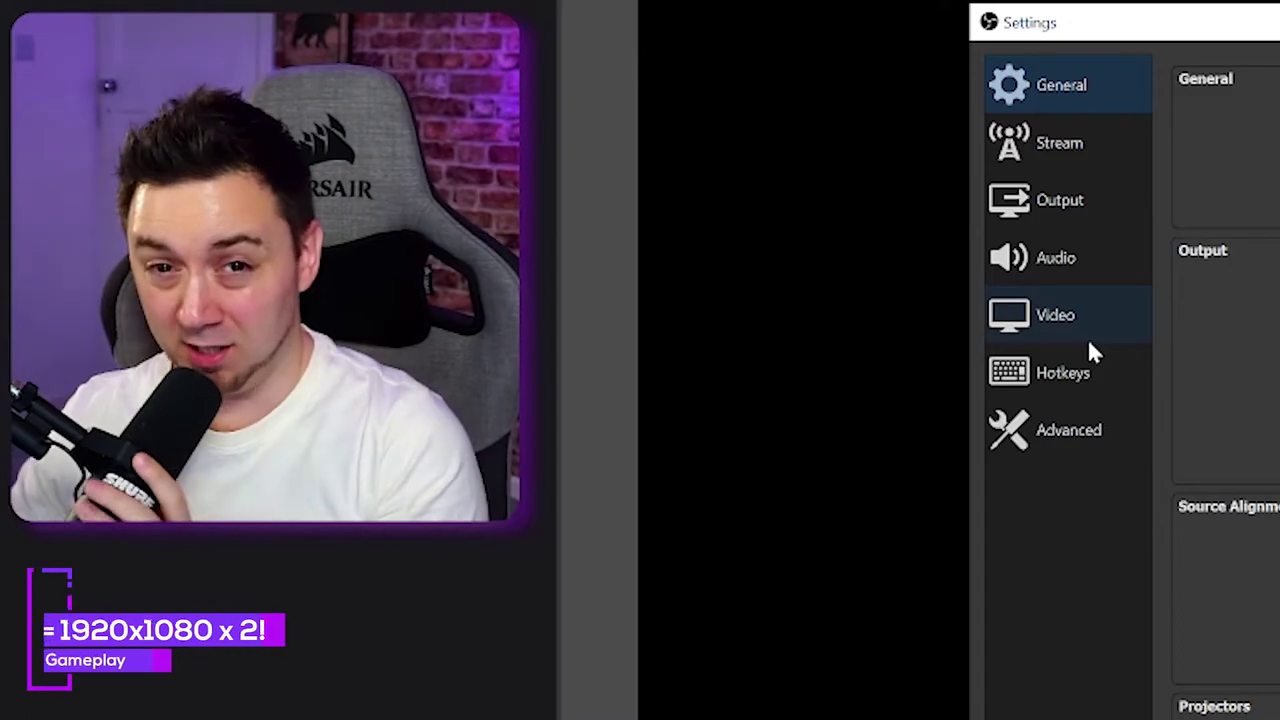
left_click(1087, 336)
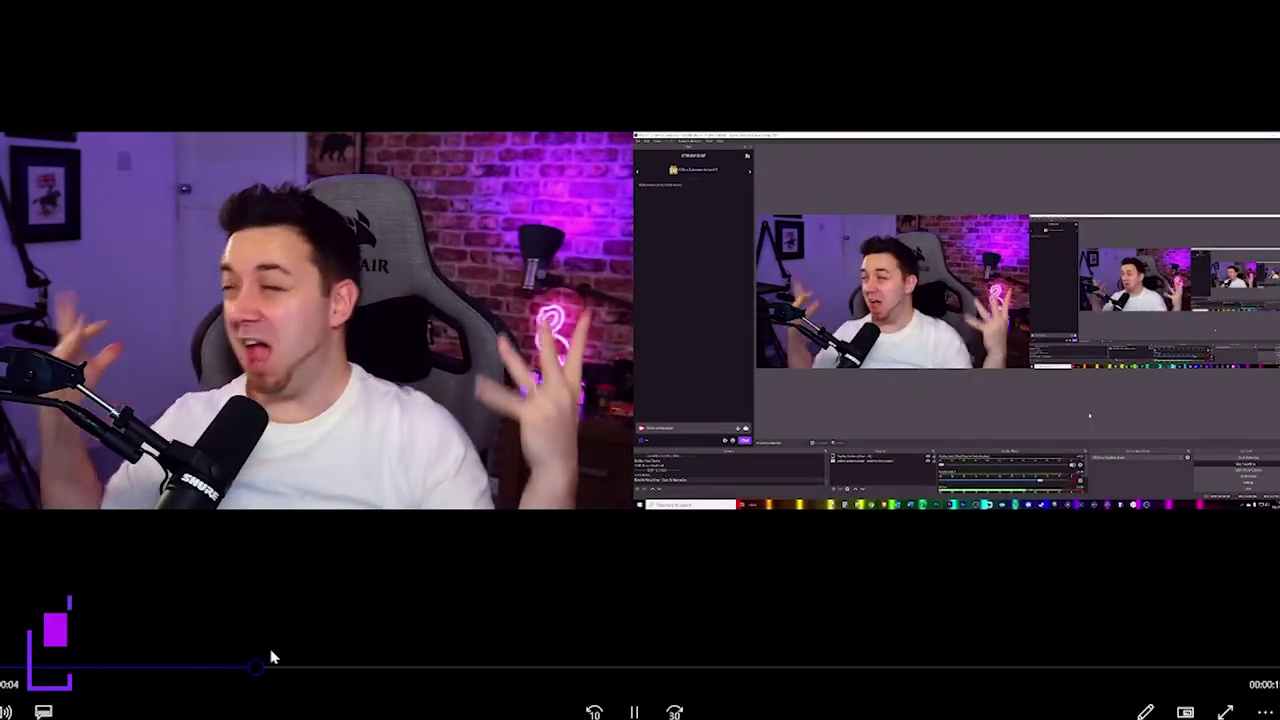
left_click(634, 712)
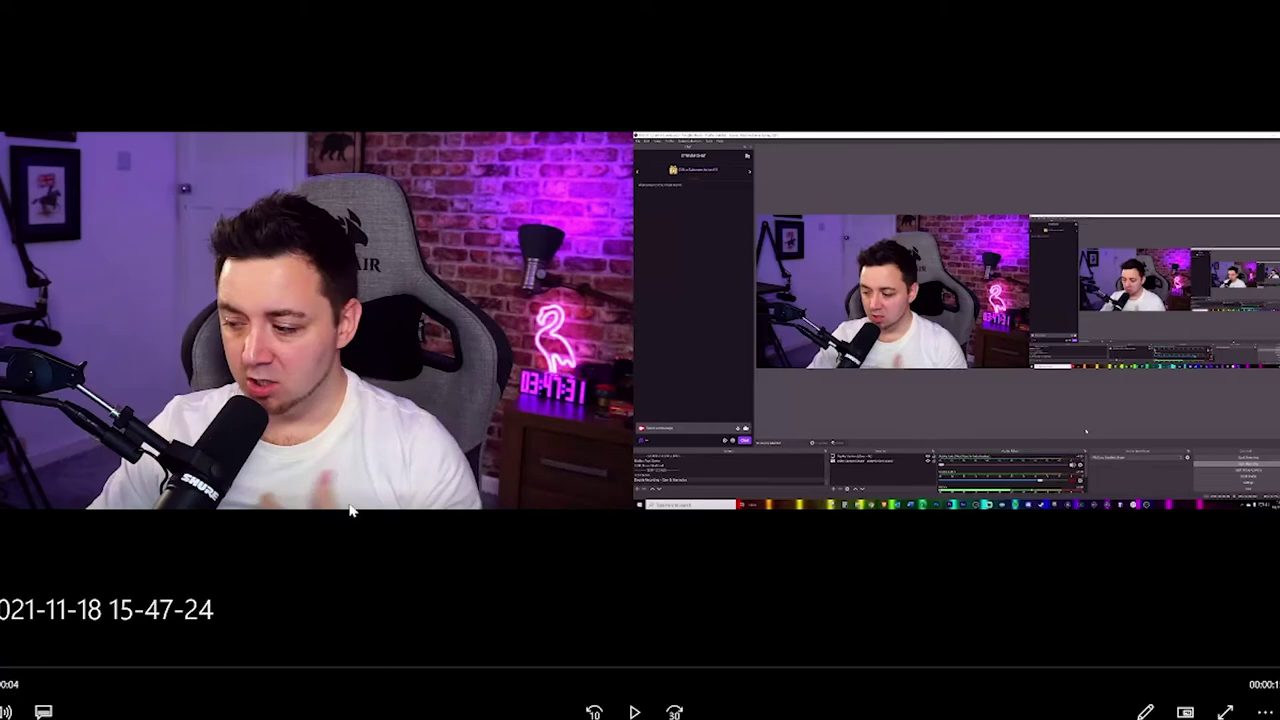
left_click(630, 712)
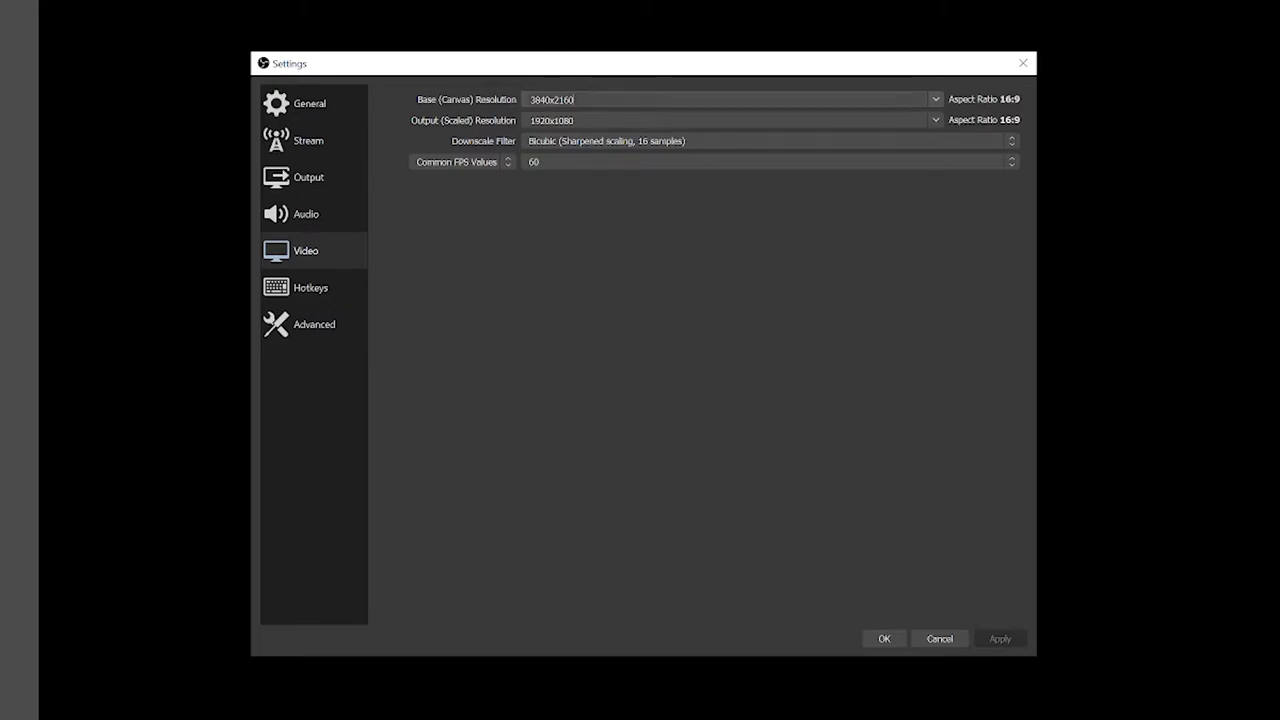
Step: Select the 1920 width in the Output (Scaled) Resolution field to change it to 3840
left_click_drag(550, 120, 530, 120)
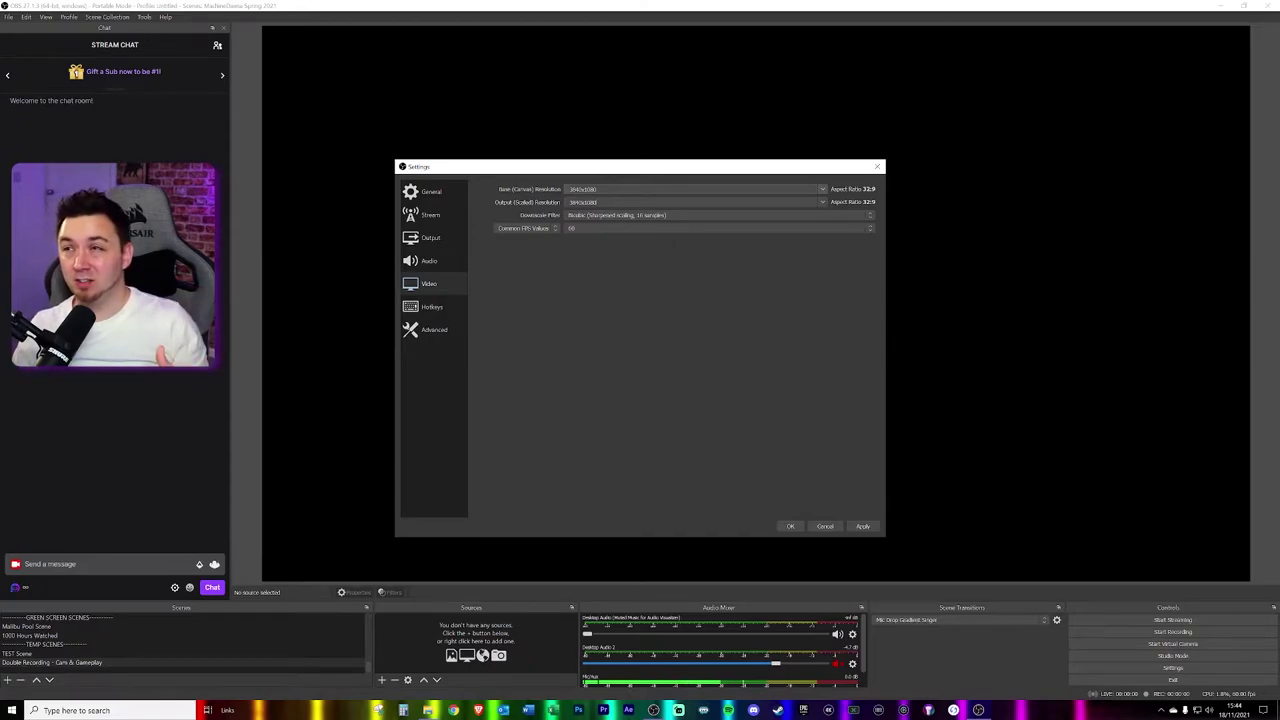
Step: Compute 1280*2 = 2,560 in Calculator, then close it
key("XF86Calculator")
type("12")
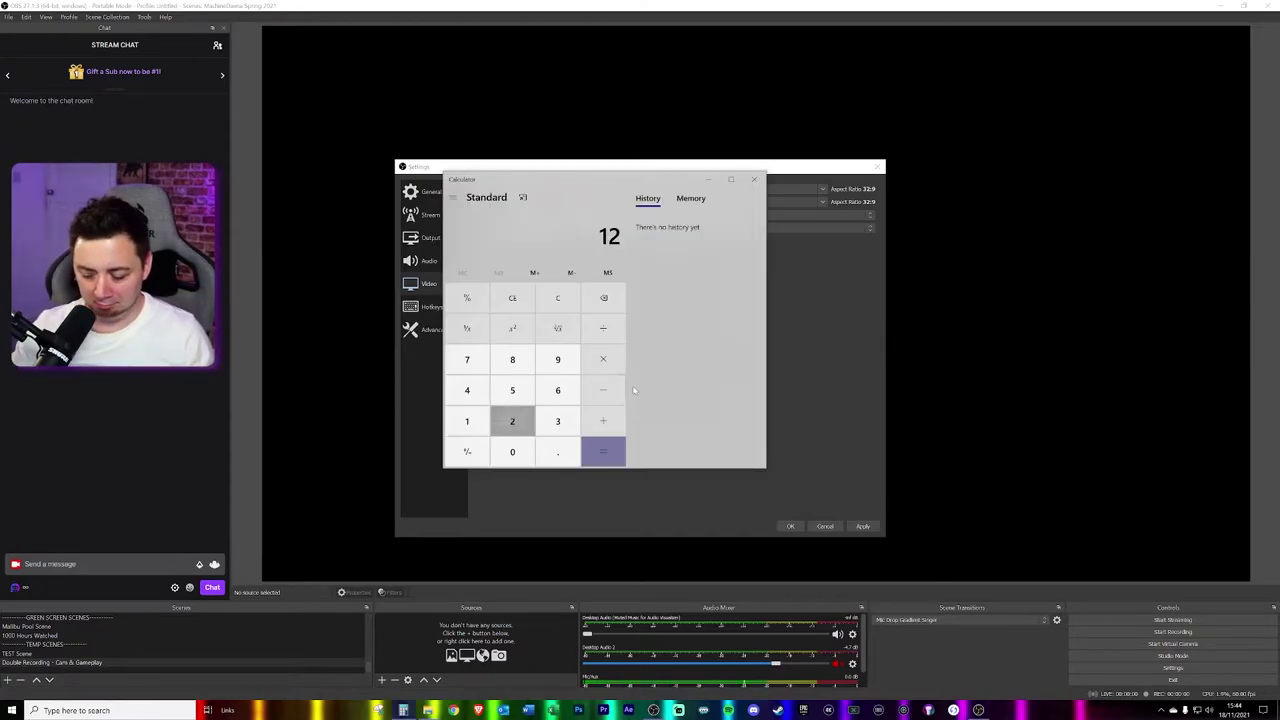
type("80*2=")
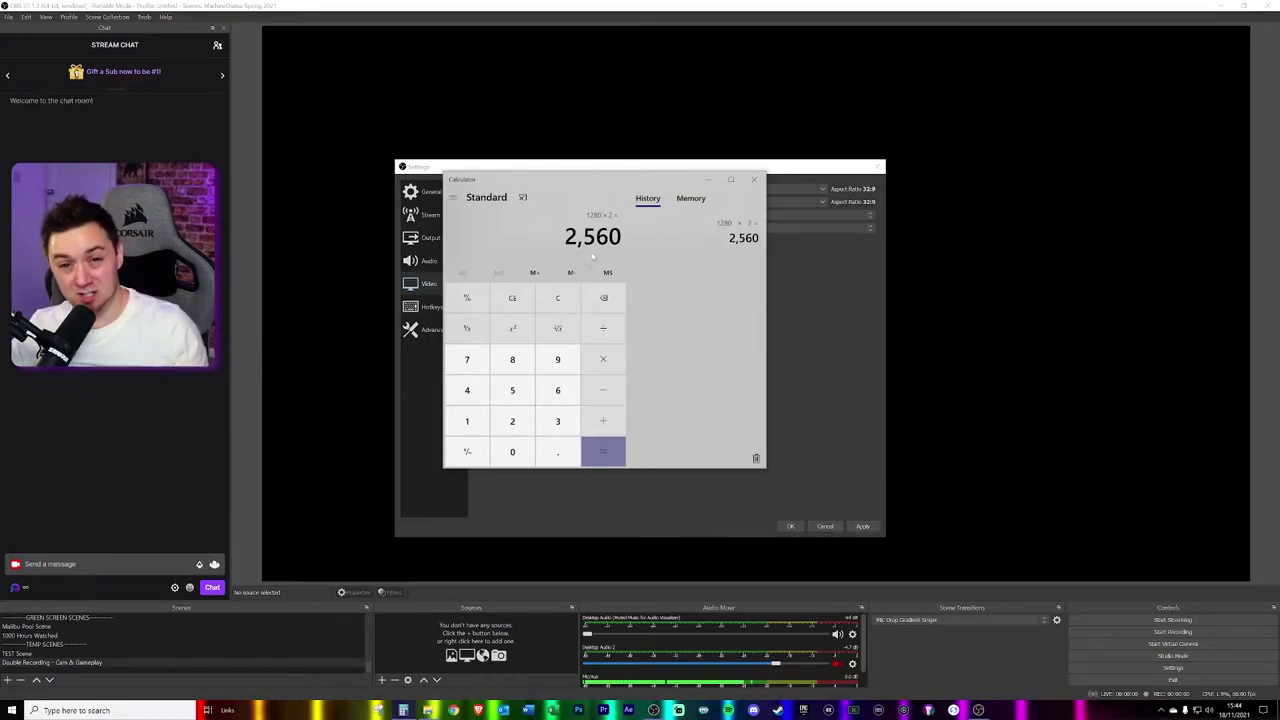
left_click(754, 179)
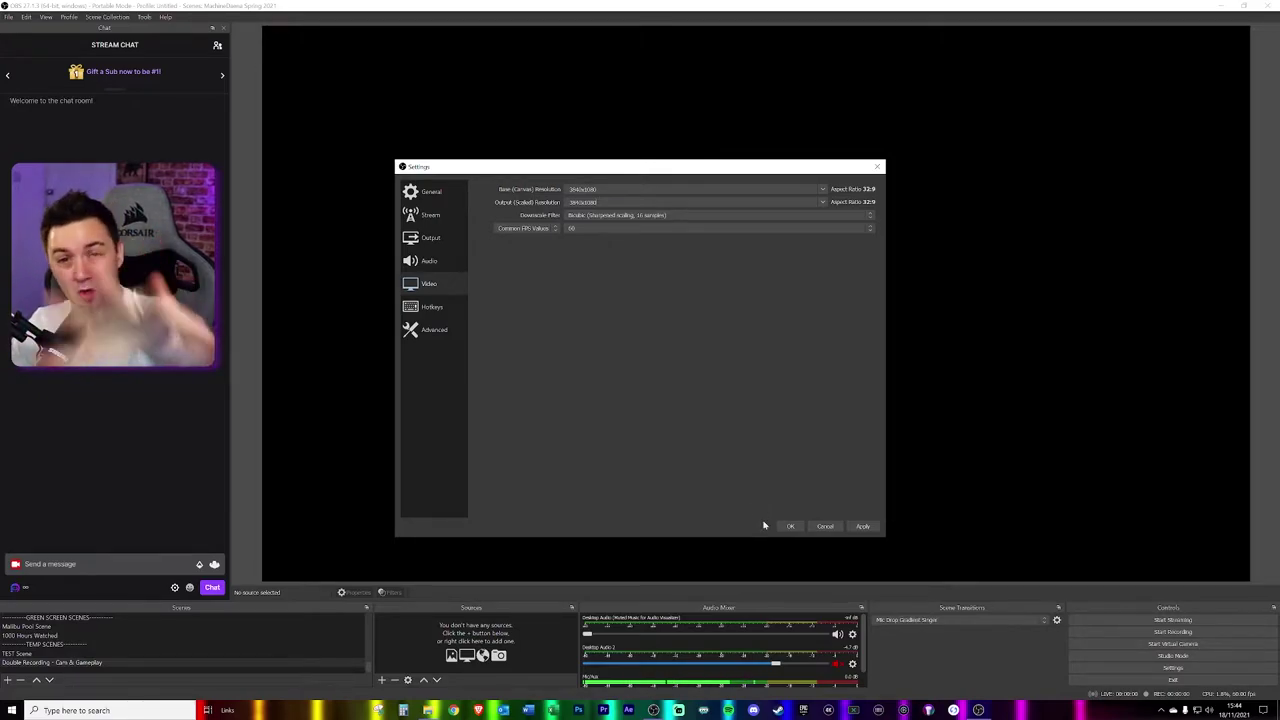
Step: Apply the 3840x1080 resolution and close Settings with OK
left_click(862, 526)
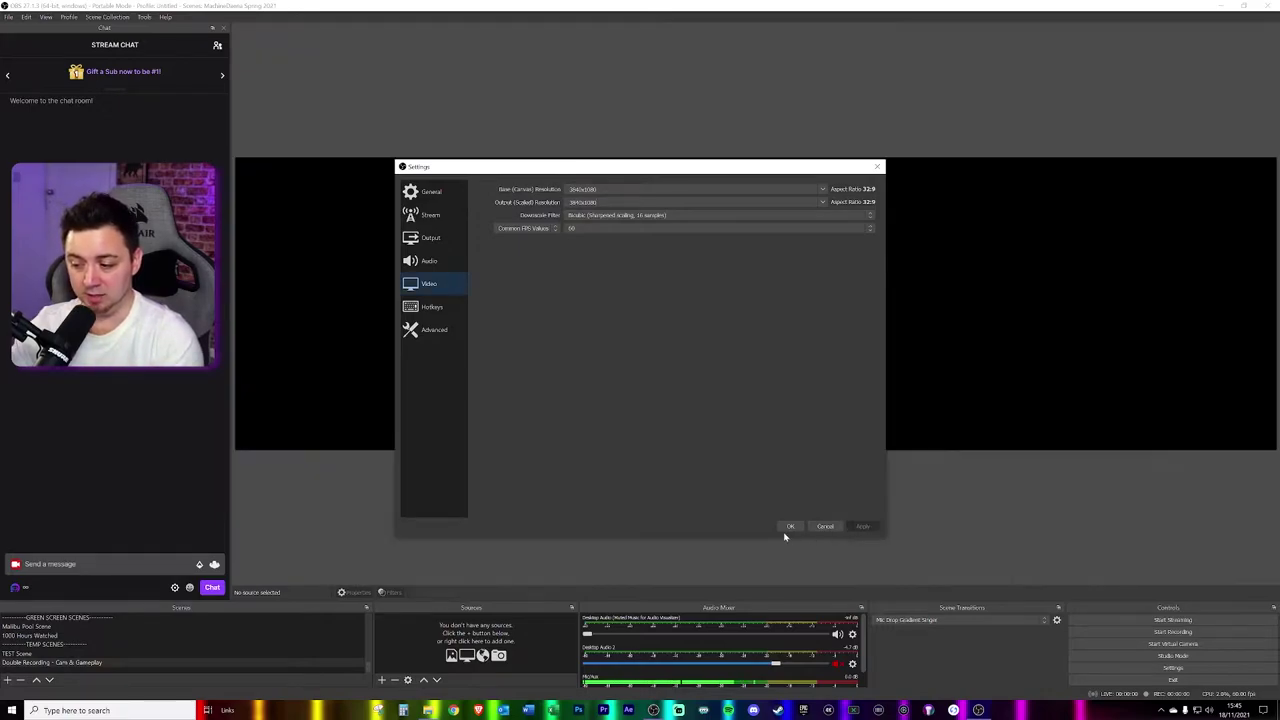
left_click(789, 527)
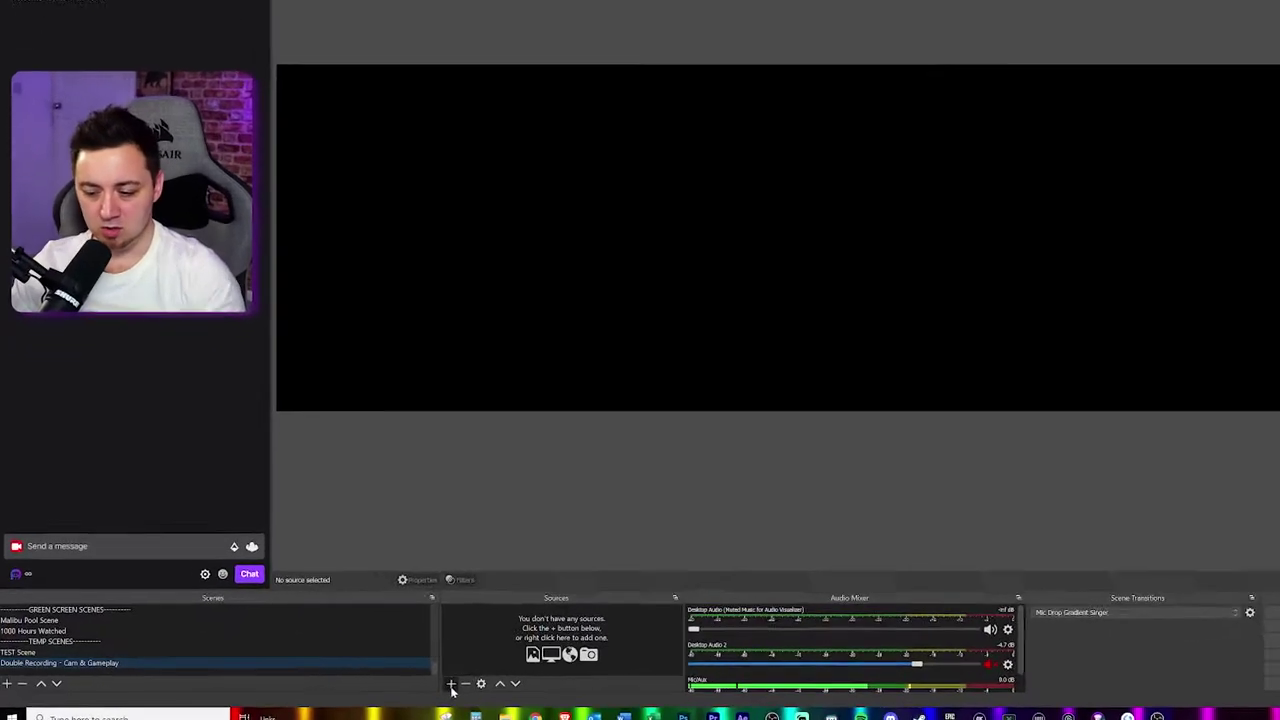
Step: Add a Video Capture Device webcam source using the device's default resolution
left_click(381, 679)
left_click(719, 622)
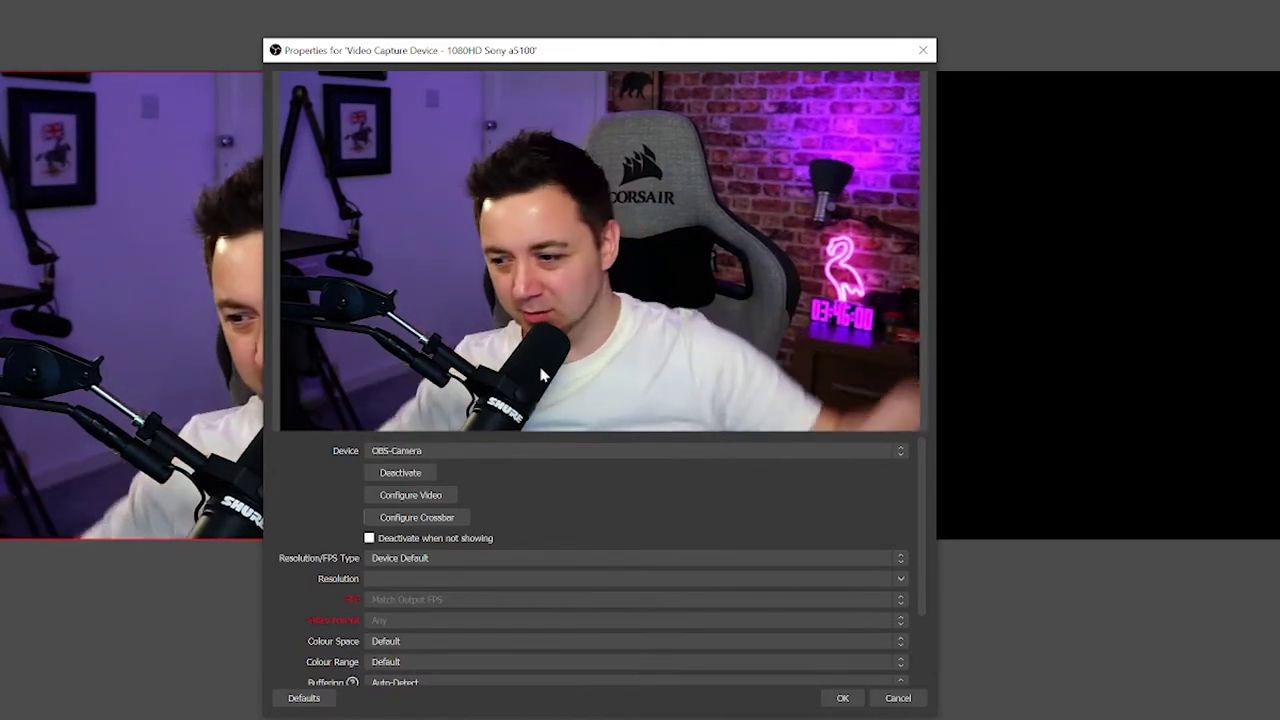
left_click(400, 562)
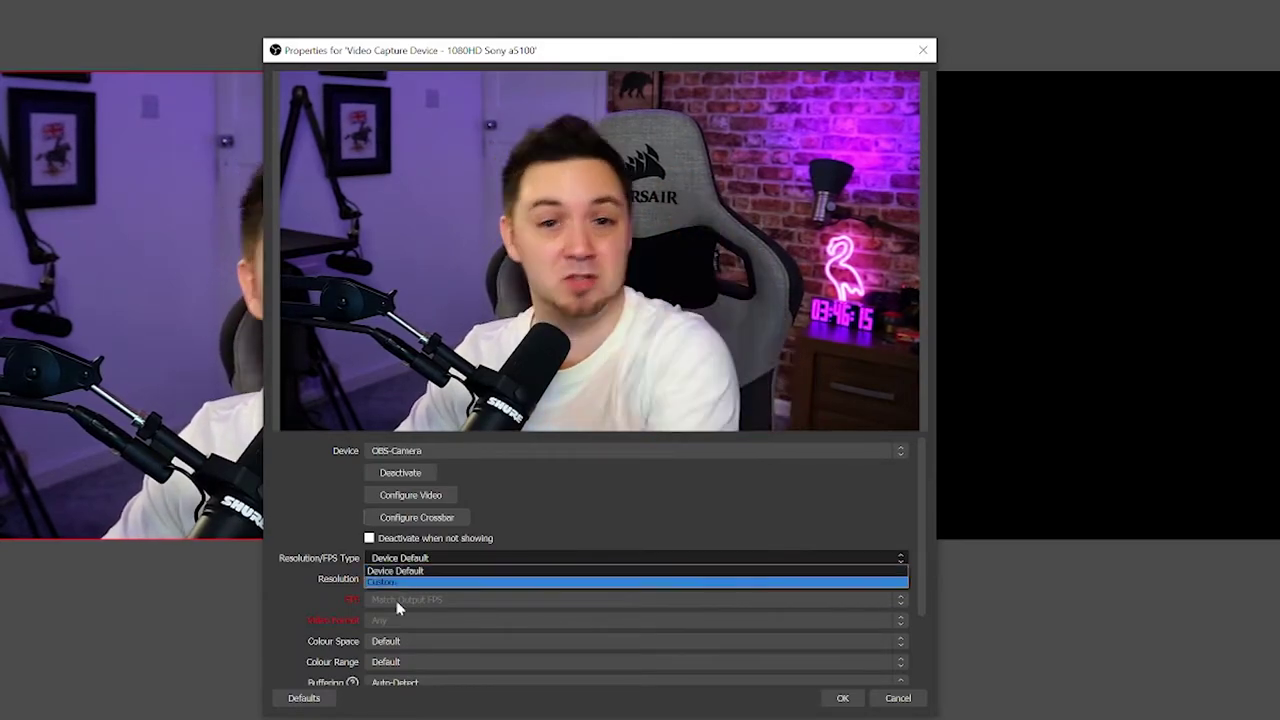
left_click(679, 488)
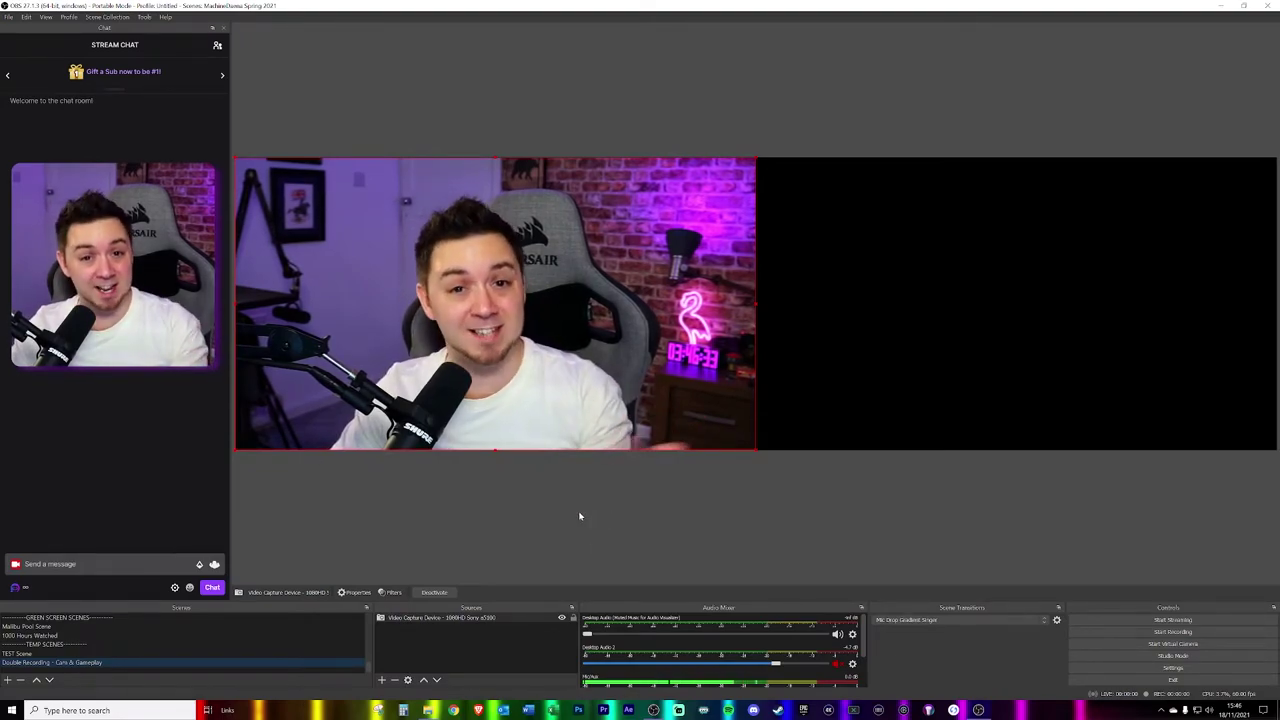
Step: Add the existing 'Display Capture (Asus - 4k)' source to the Double Recording scene
left_click(410, 650)
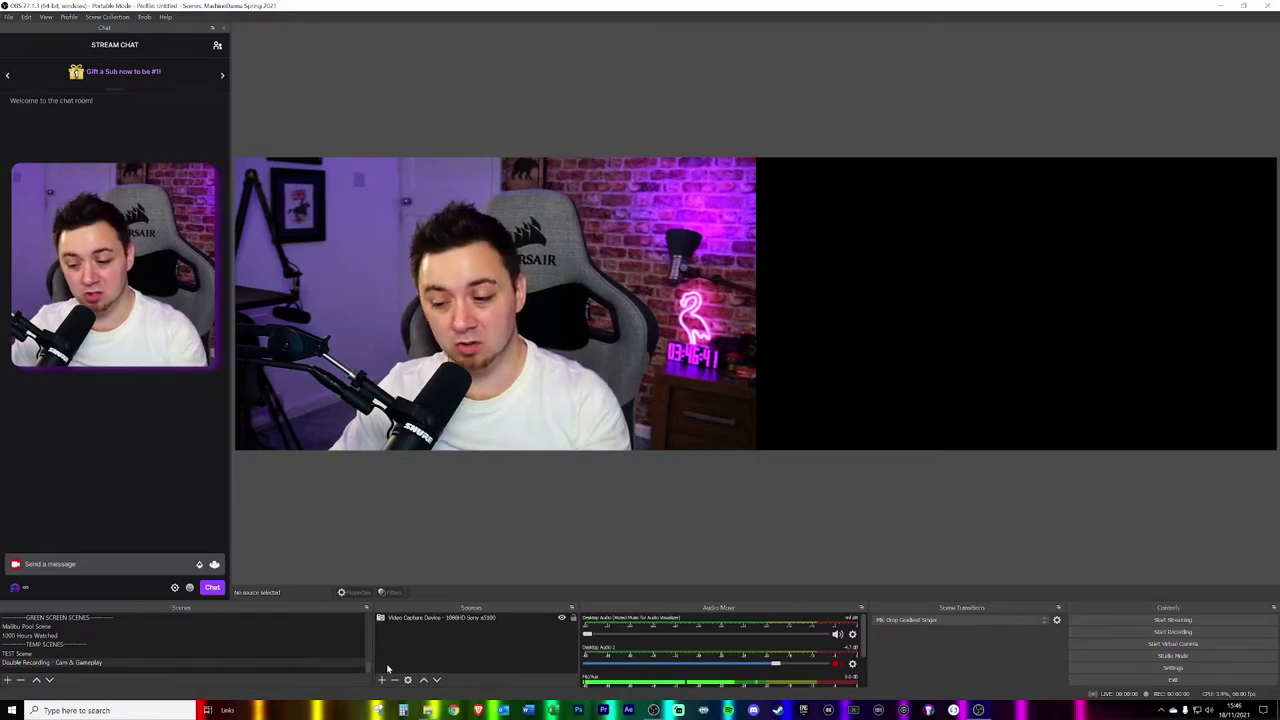
left_click(381, 680)
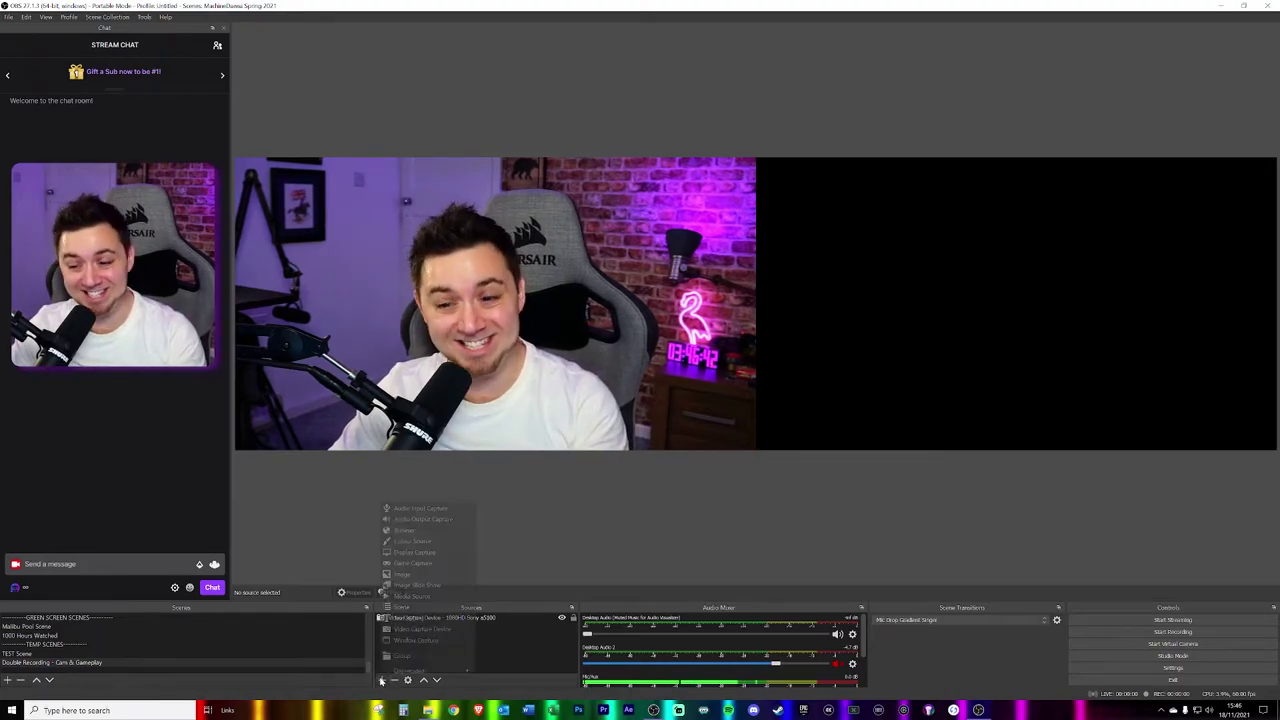
left_click(416, 552)
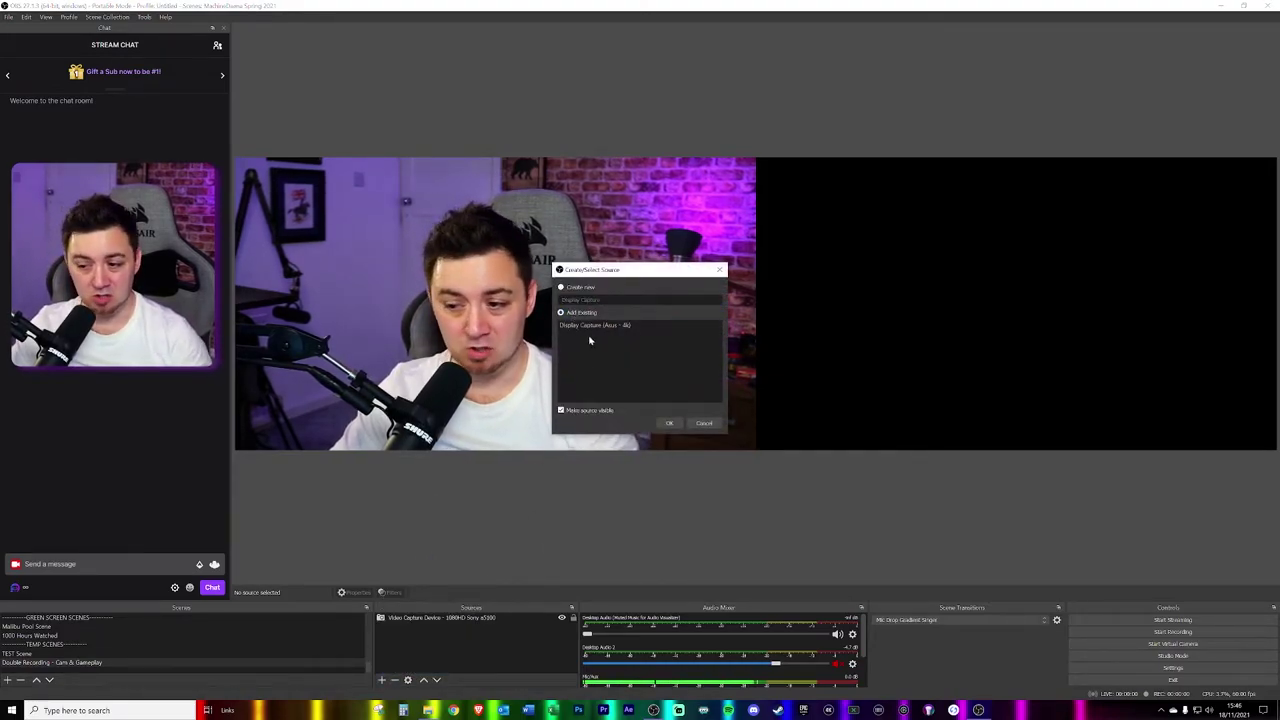
left_click(606, 328)
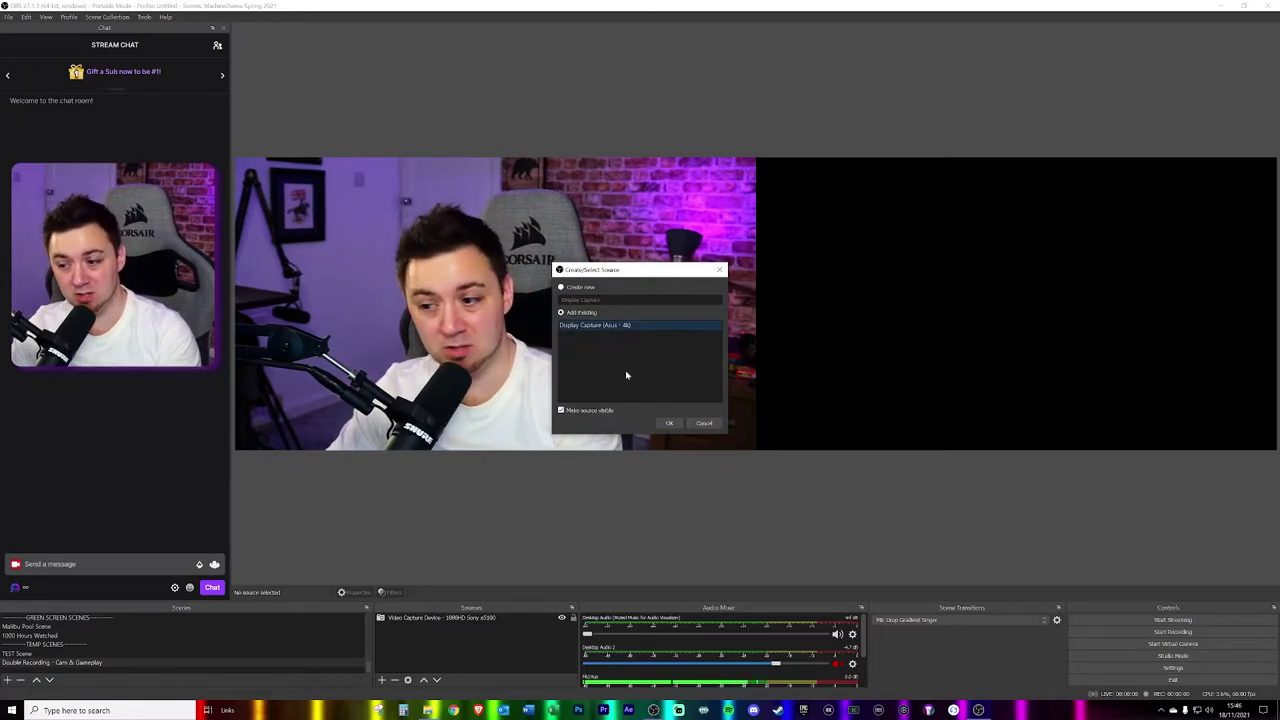
left_click(669, 423)
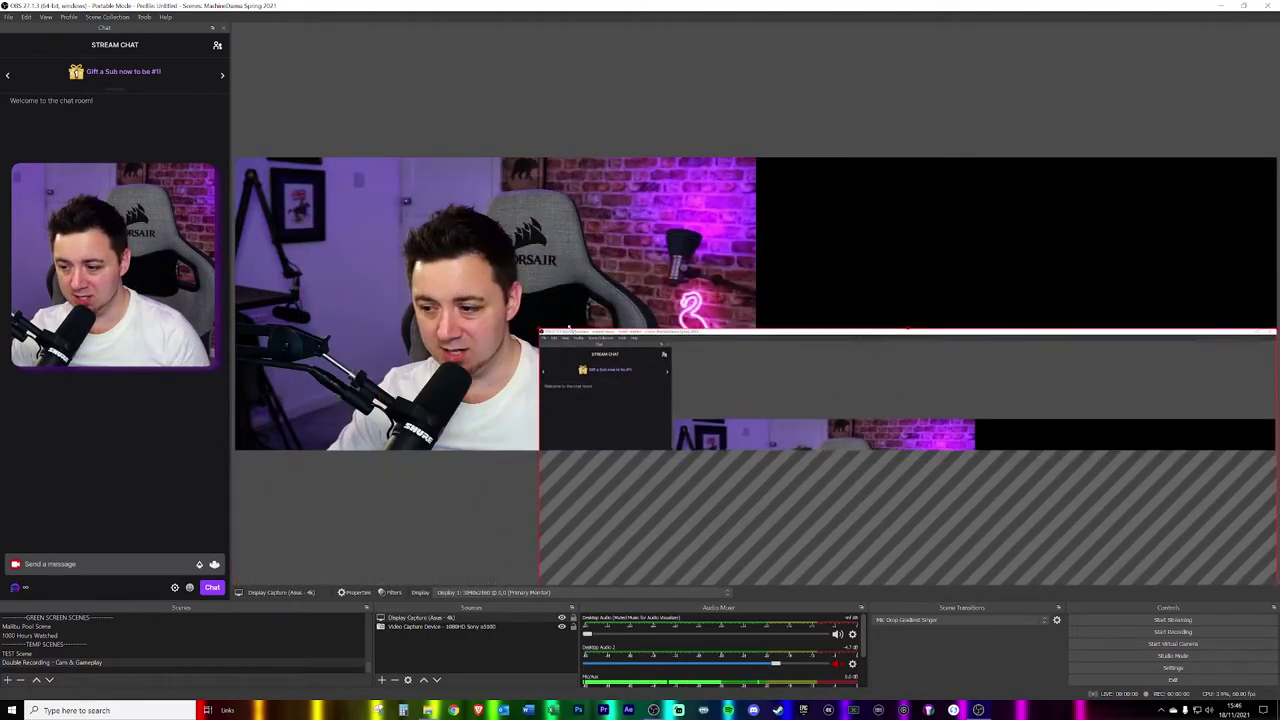
Step: Shrink the display capture and align it in the right half beside the webcam
left_click_drag(235, 160, 360, 115)
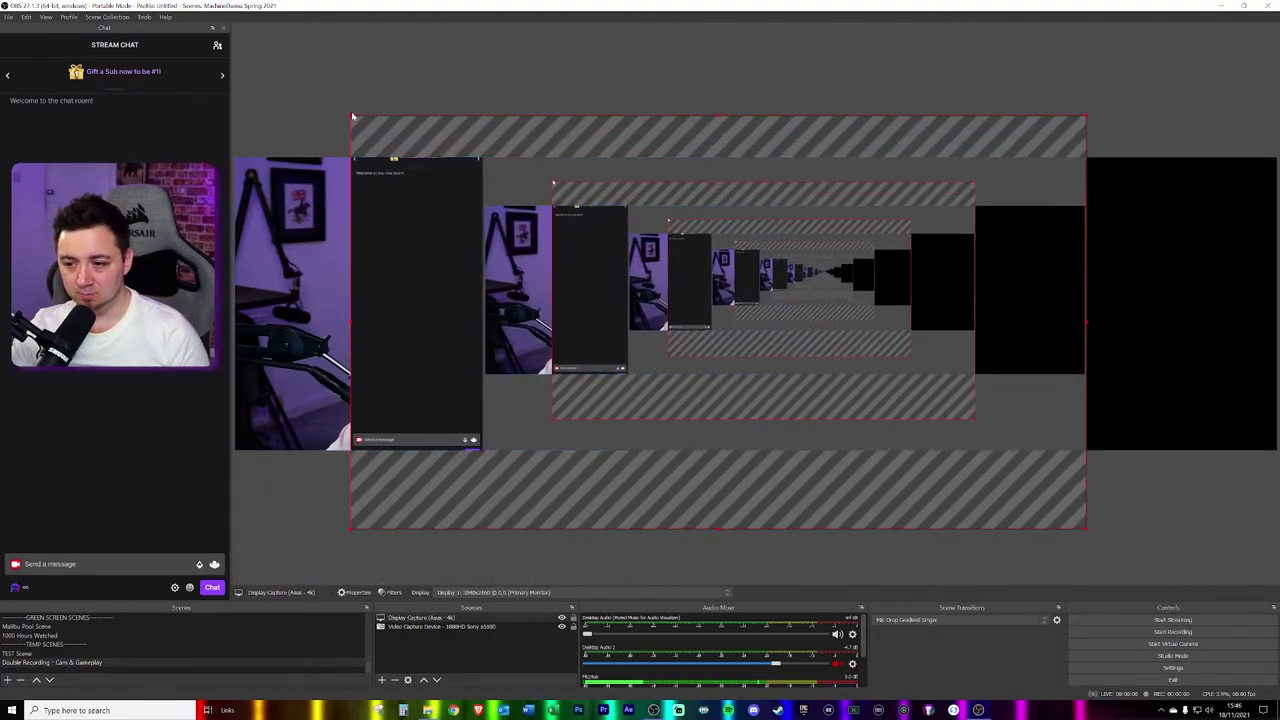
left_click_drag(352, 117, 588, 232)
left_click_drag(866, 344, 1057, 268)
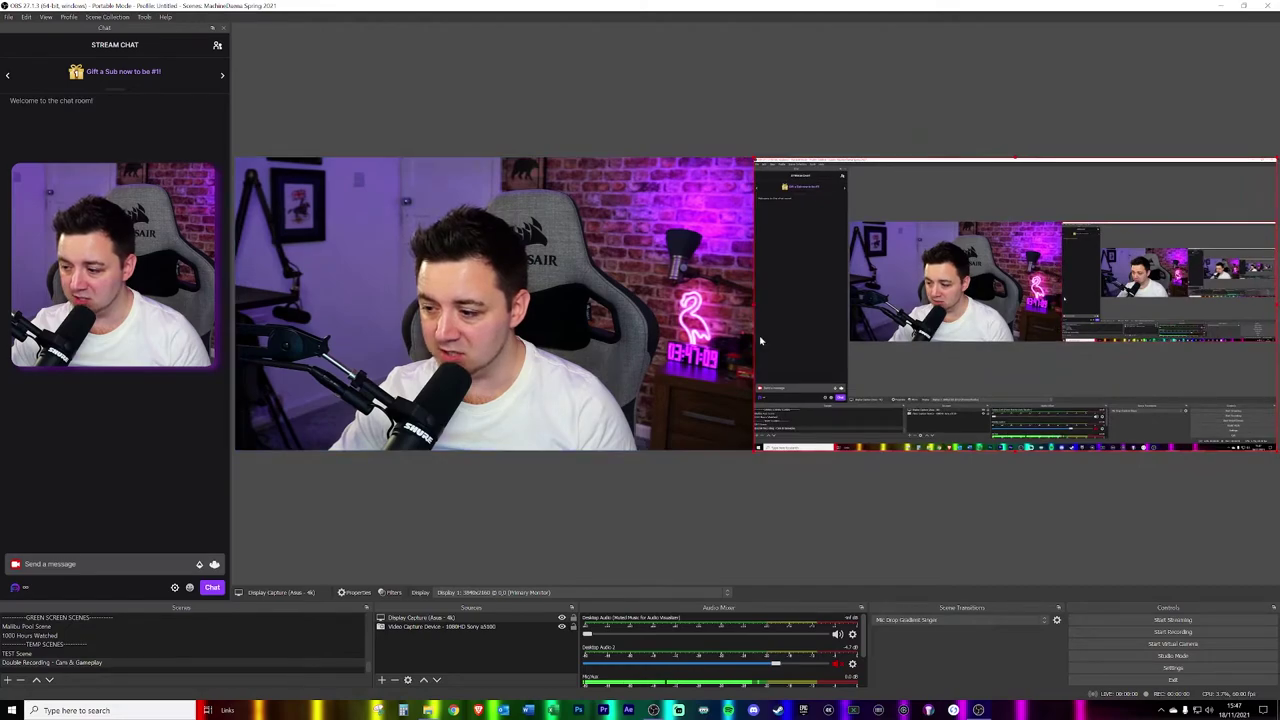
left_click_drag(754, 304, 757, 303)
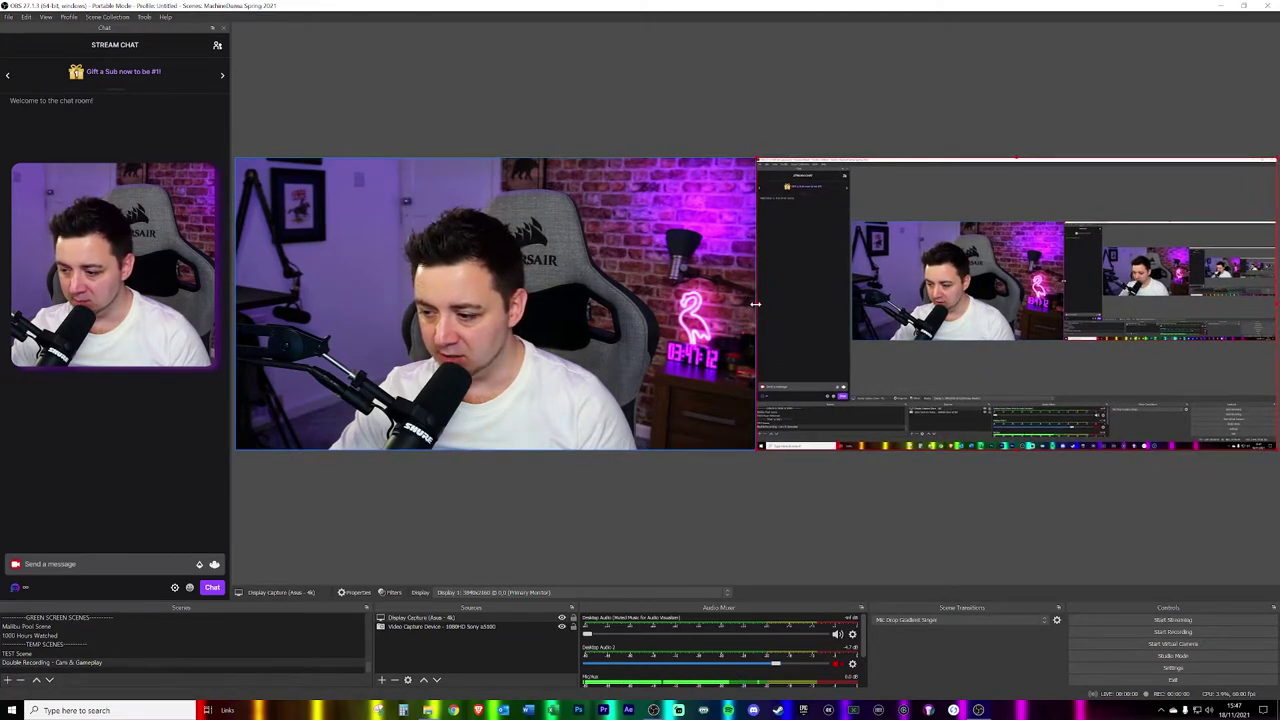
left_click(688, 556)
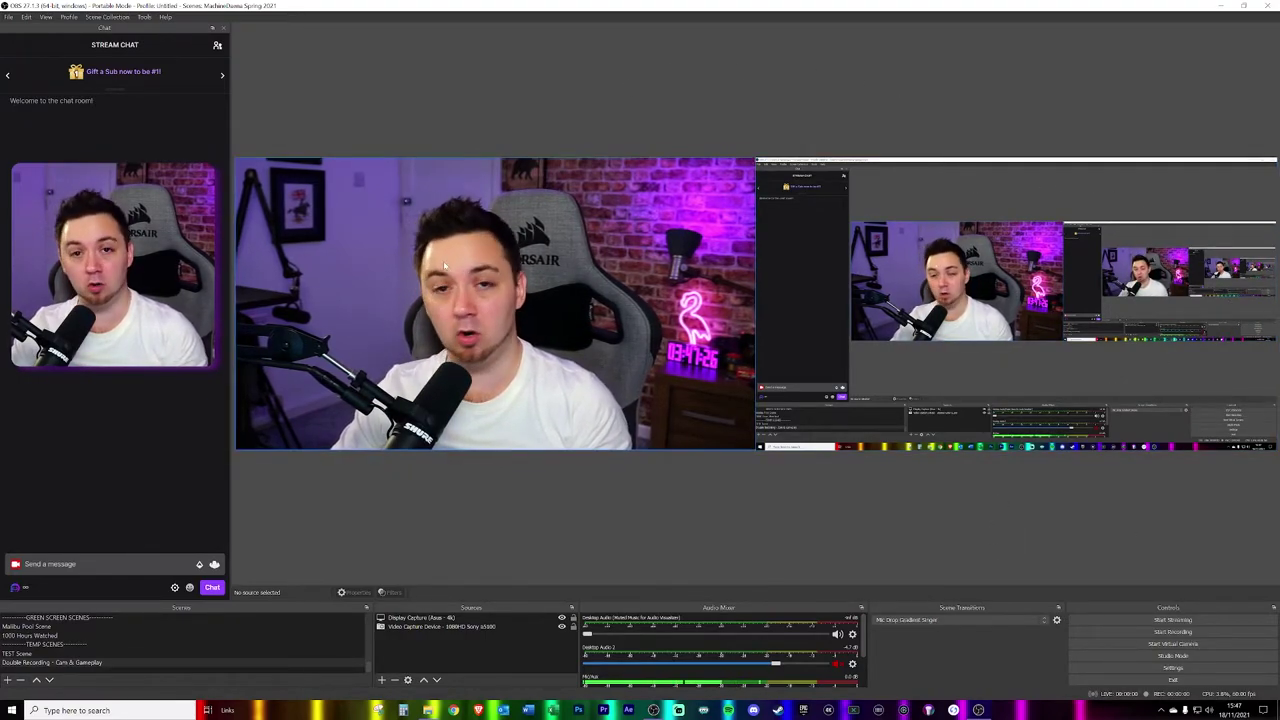
key("F9")
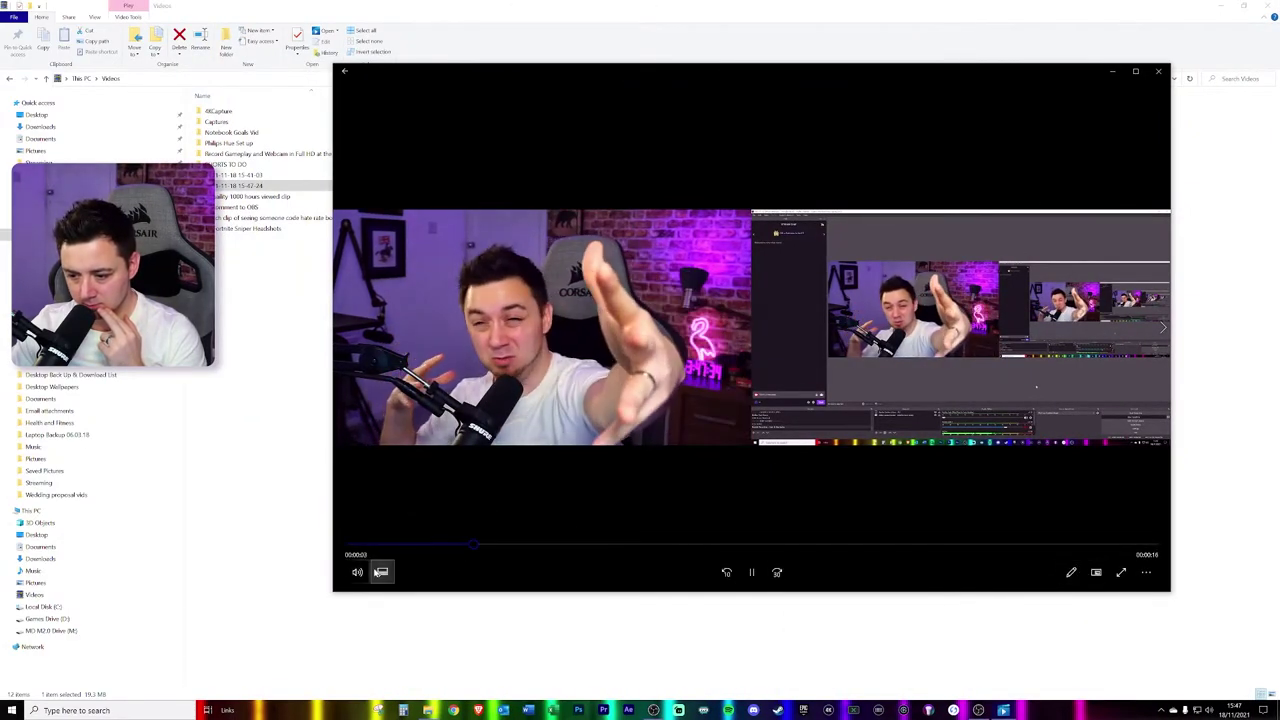
left_click(752, 572)
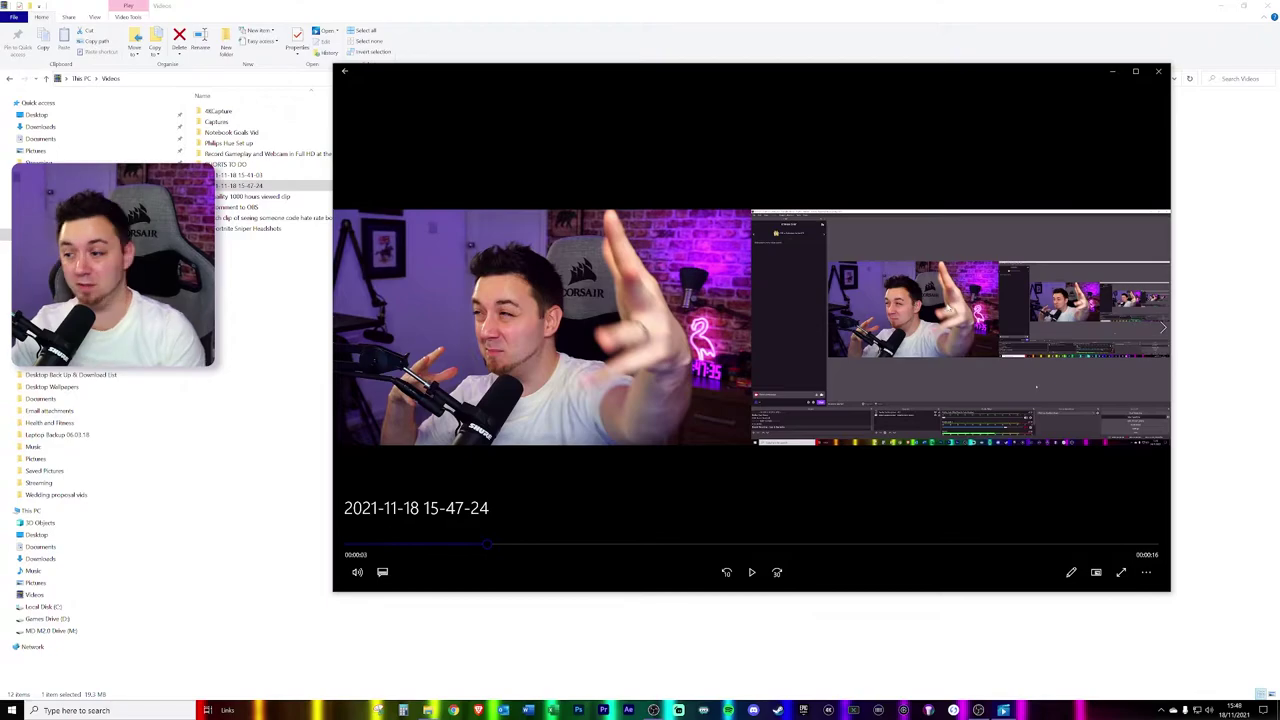
Step: Create a new project named TEST and open a widened File Explorer window beside it
left_click(1158, 71)
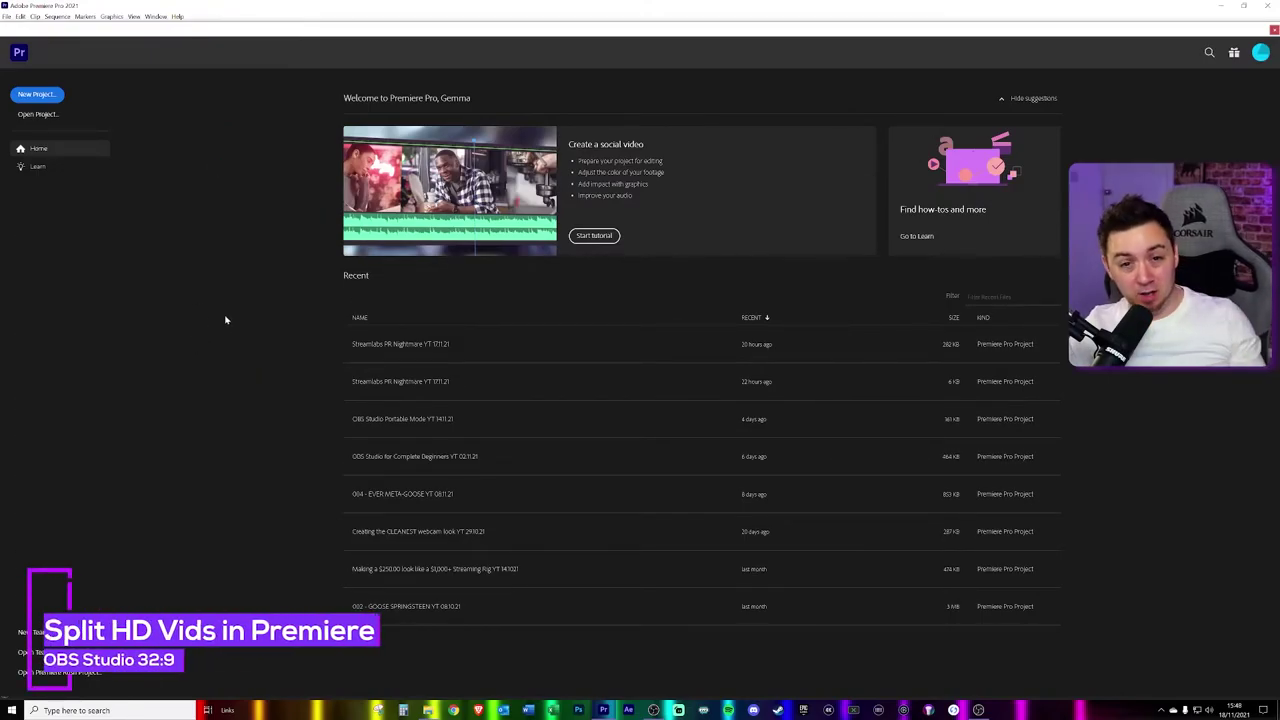
left_click(38, 95)
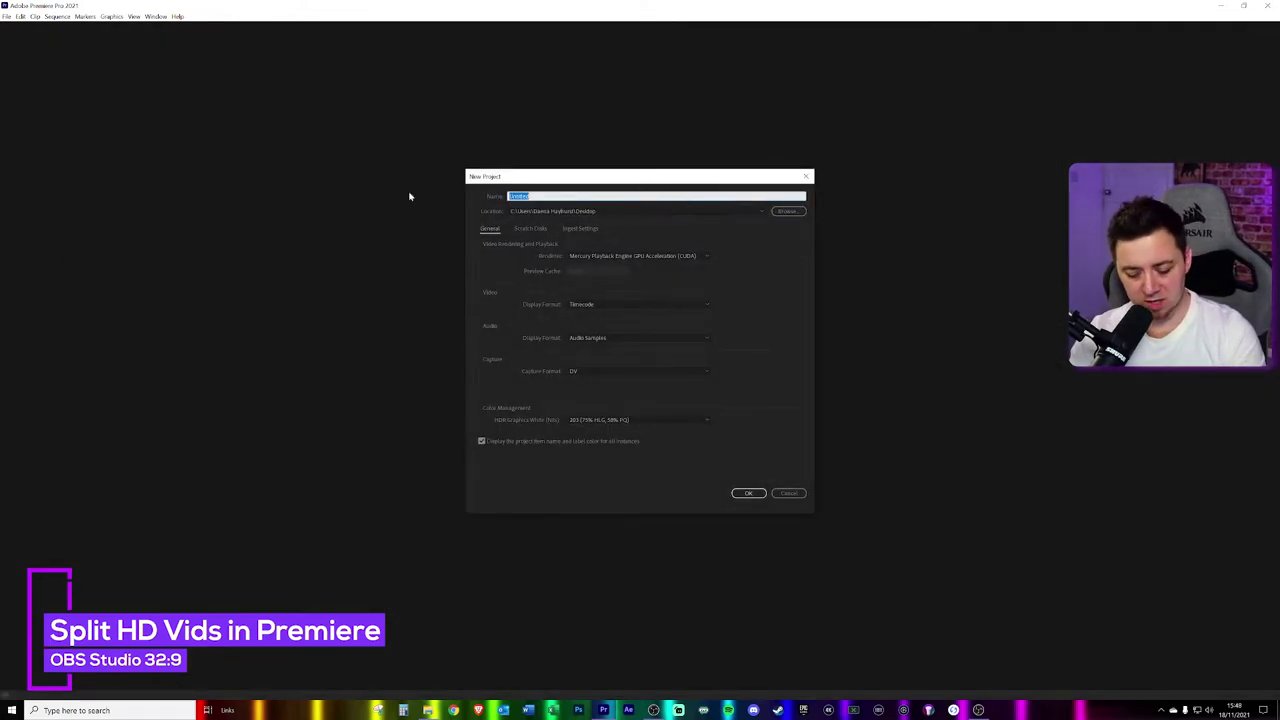
type("TEST")
left_click(748, 493)
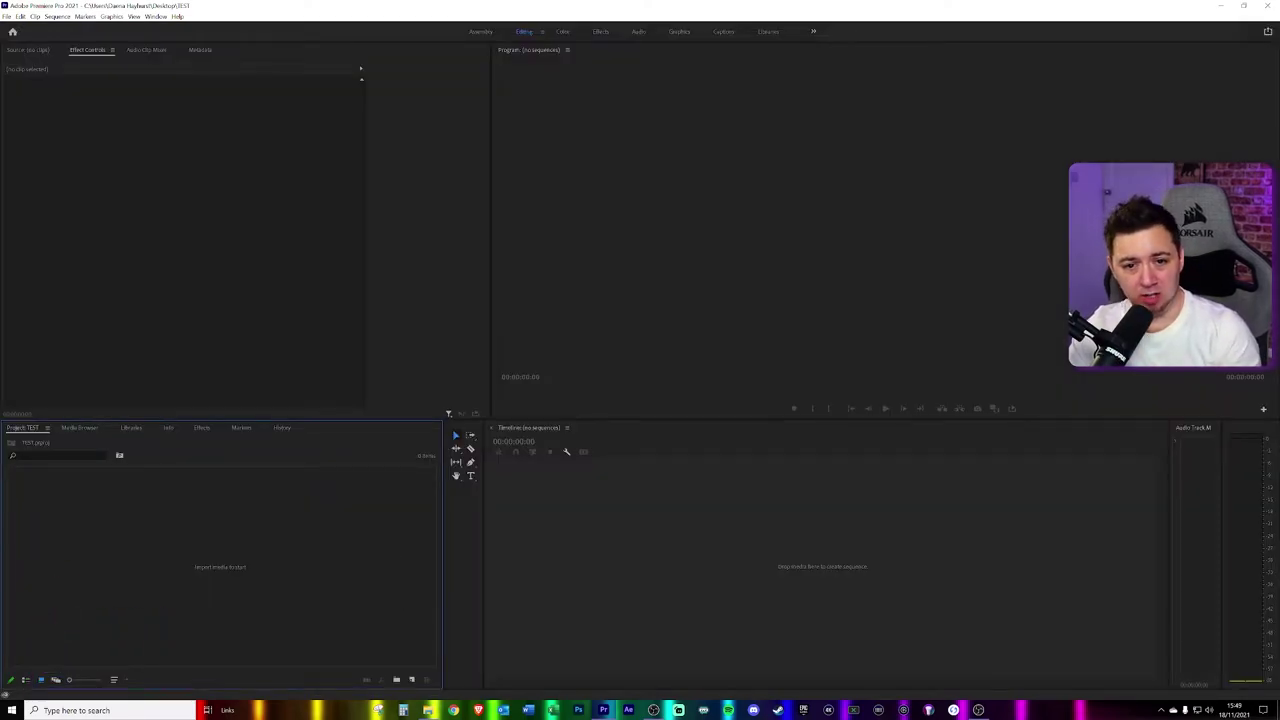
key("super+e")
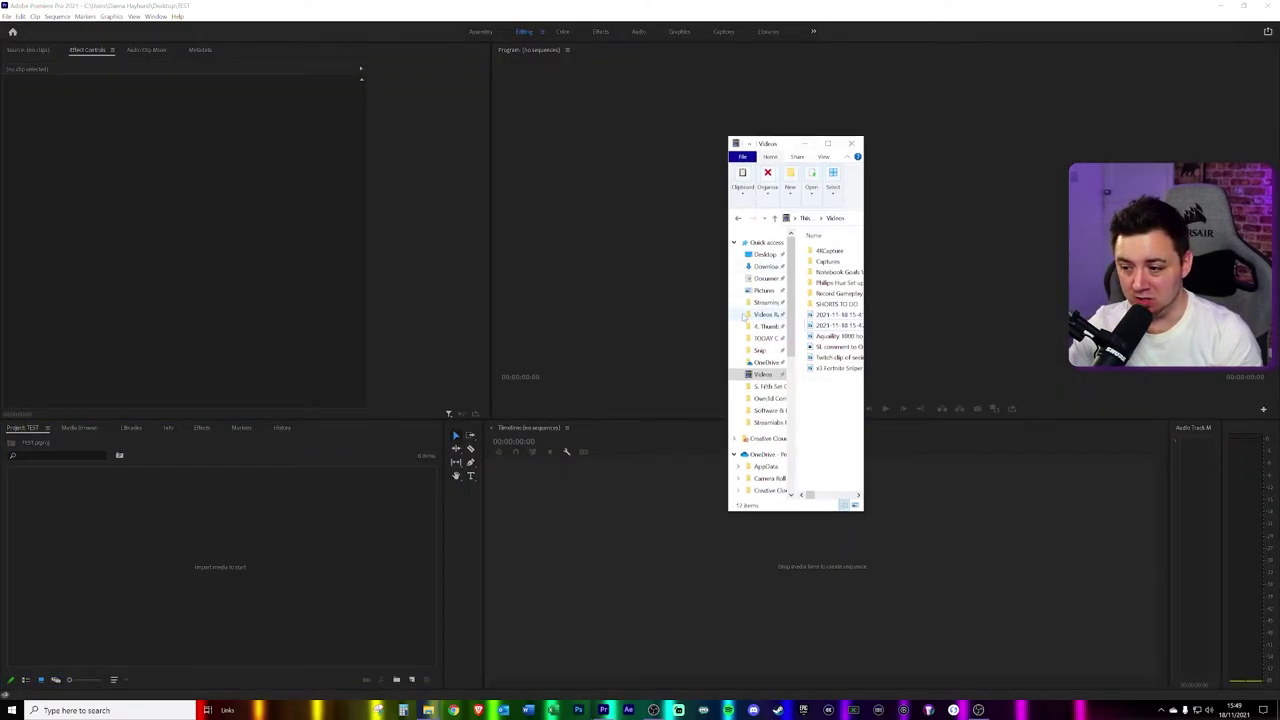
left_click_drag(729, 313, 466, 313)
left_click(720, 326)
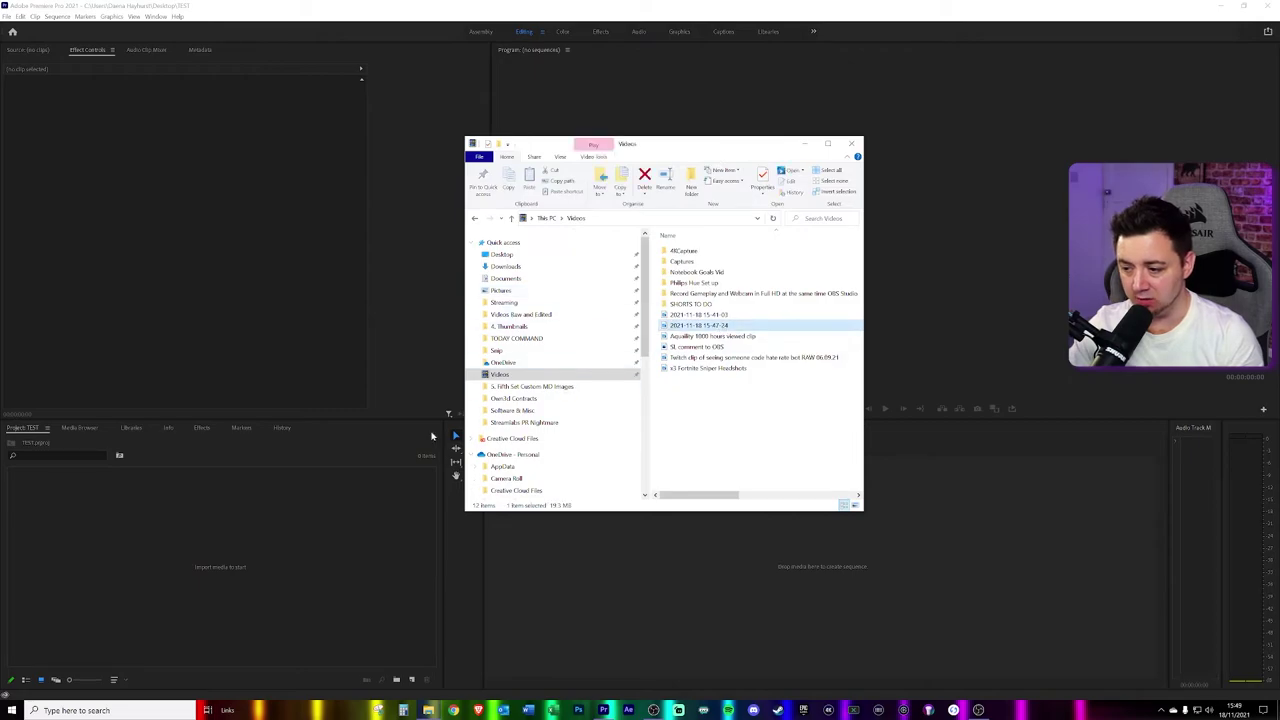
left_click_drag(432, 436, 260, 560)
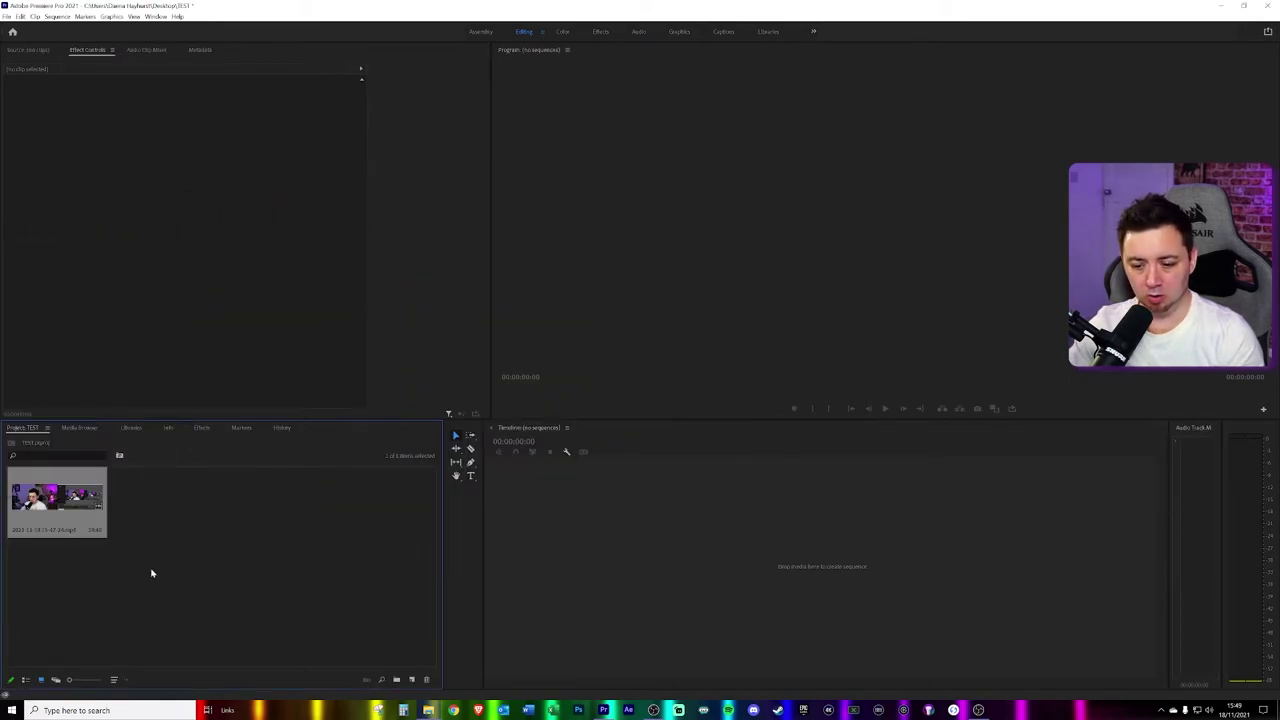
left_click(262, 570)
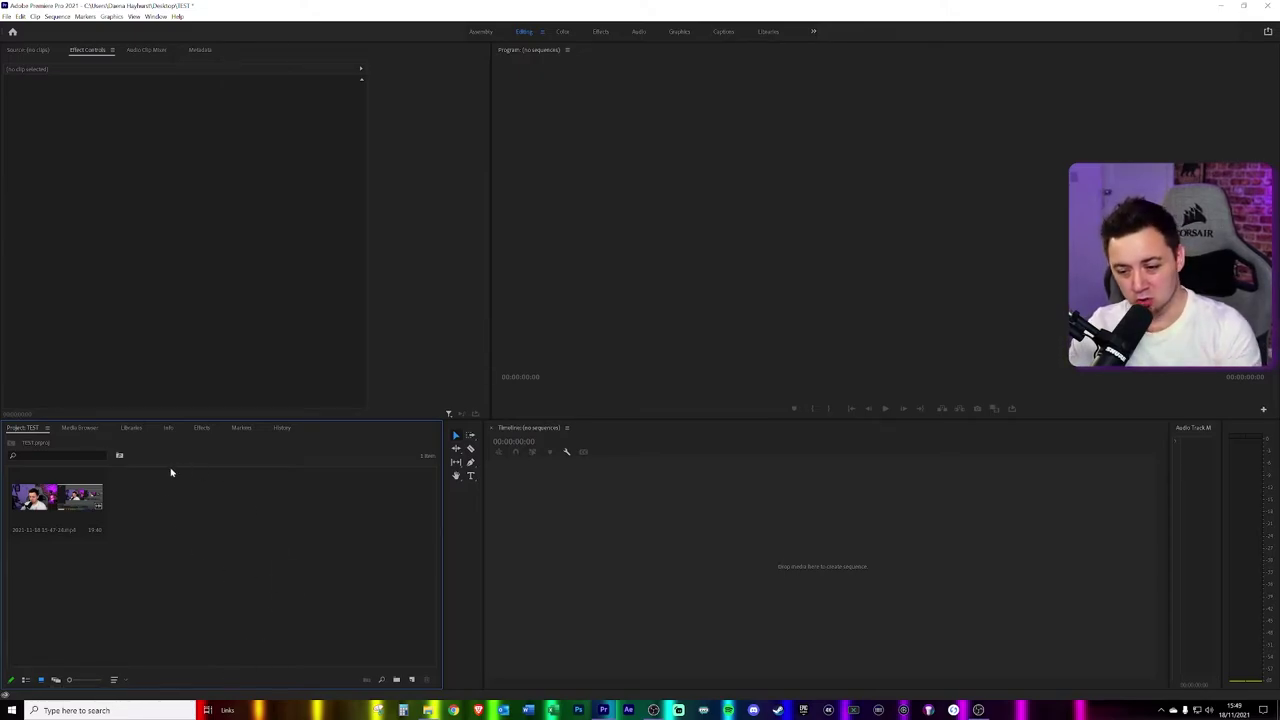
left_click_drag(63, 508, 622, 612)
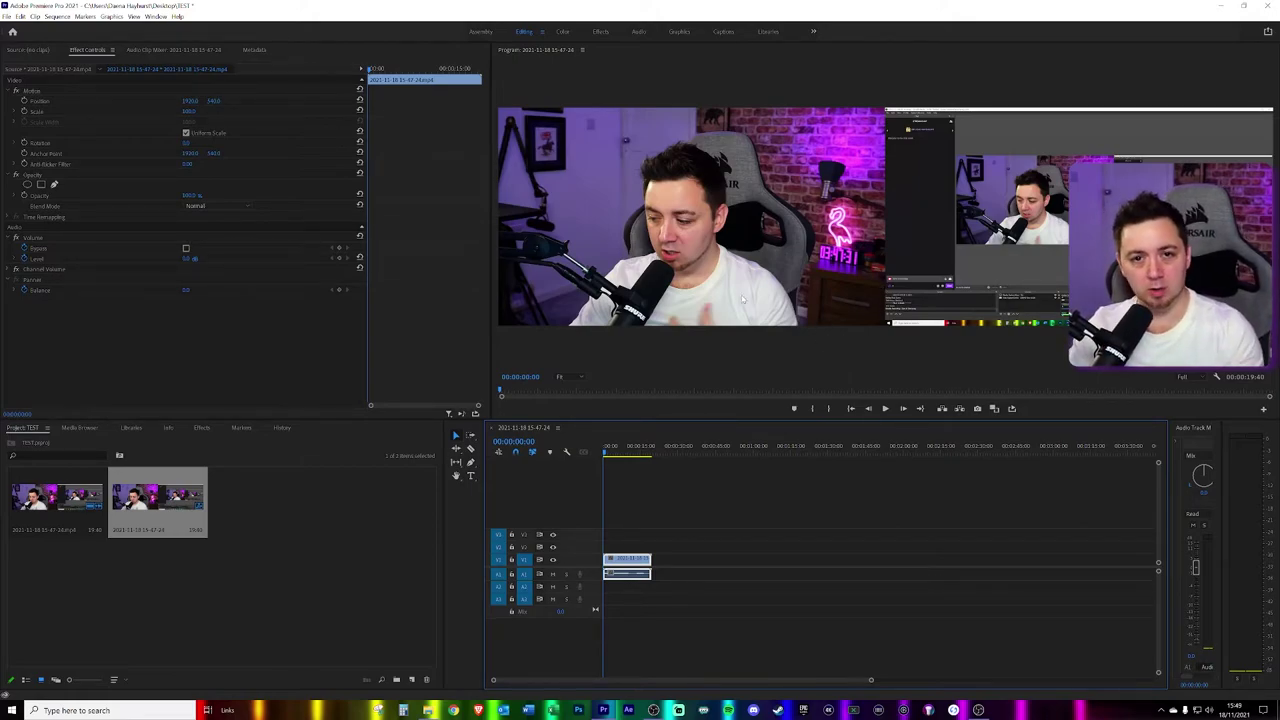
Step: Set the sequence frame size to 1920x1080, scaling motion proportionally and accepting deletion of previews
left_click(57, 16)
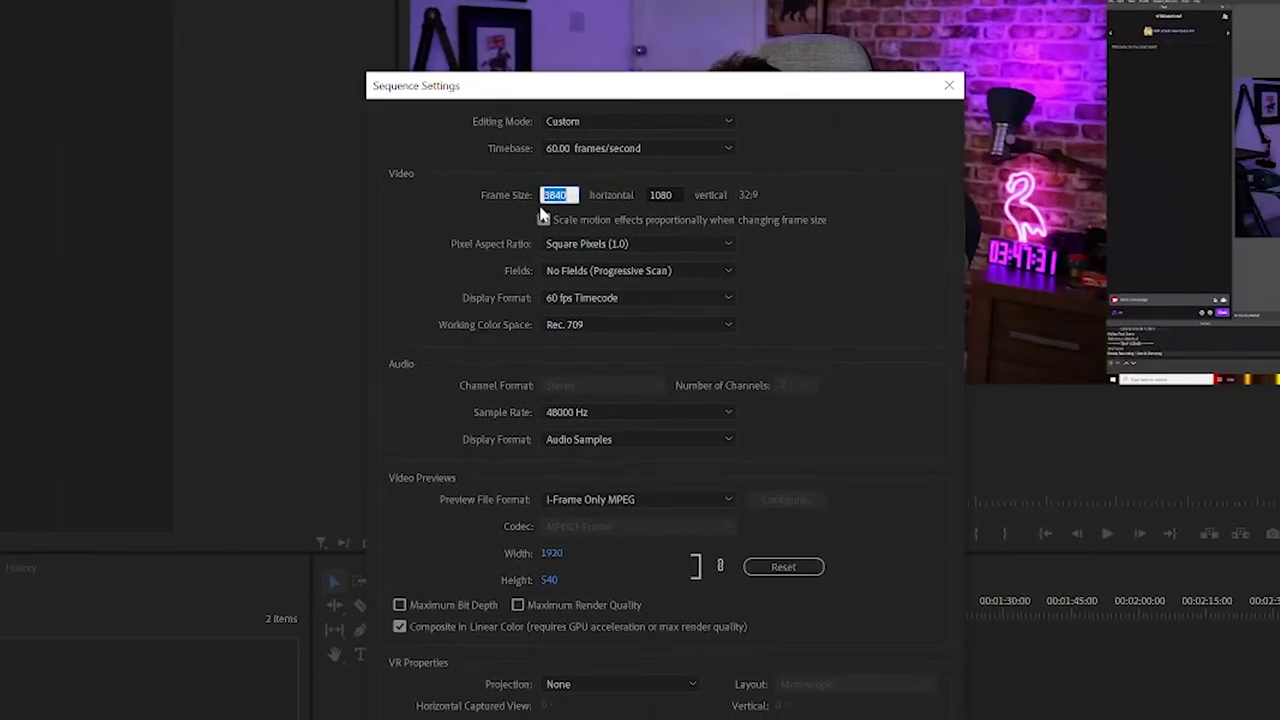
left_click(543, 219)
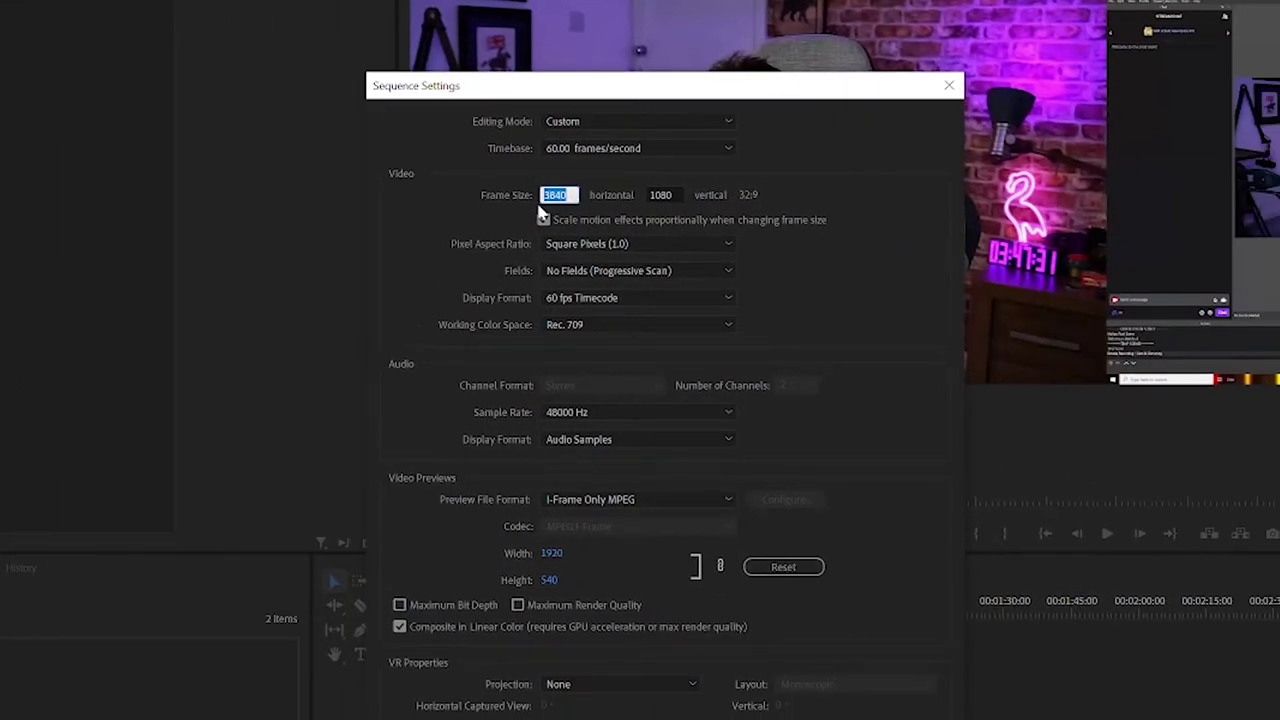
left_click(673, 197)
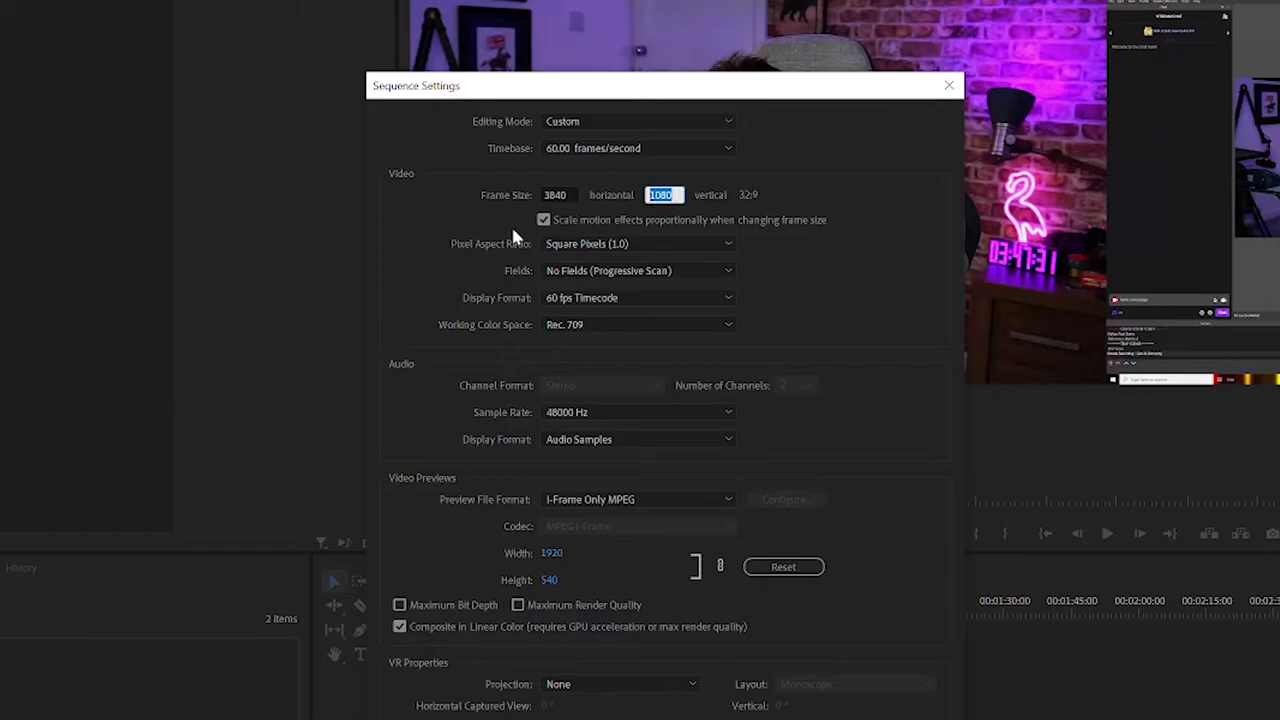
key("shift+Tab")
type("1920")
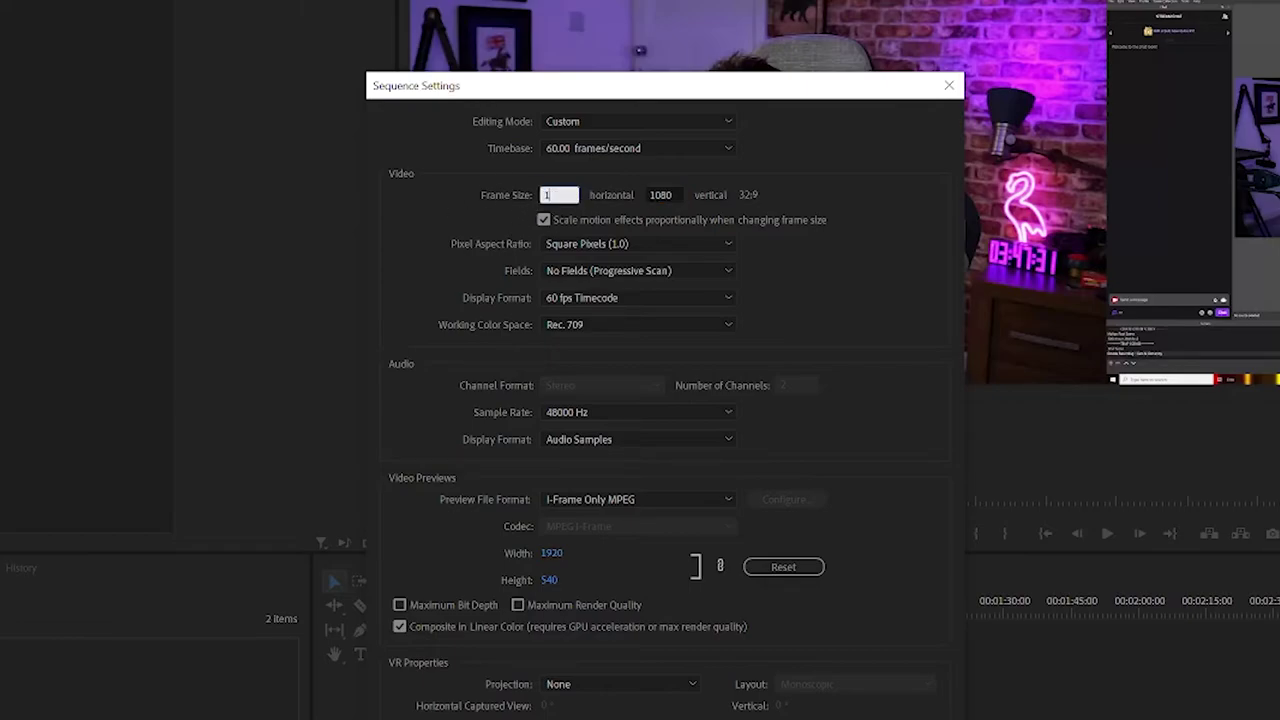
key("Tab")
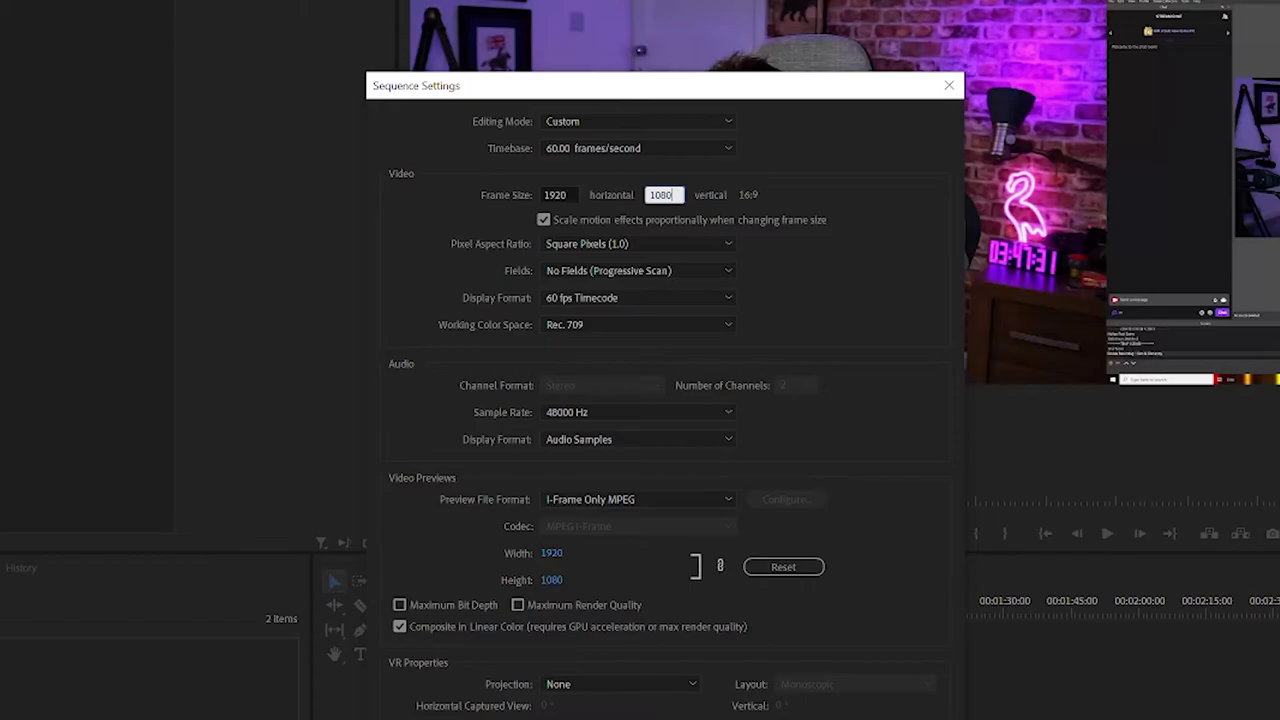
key("Return")
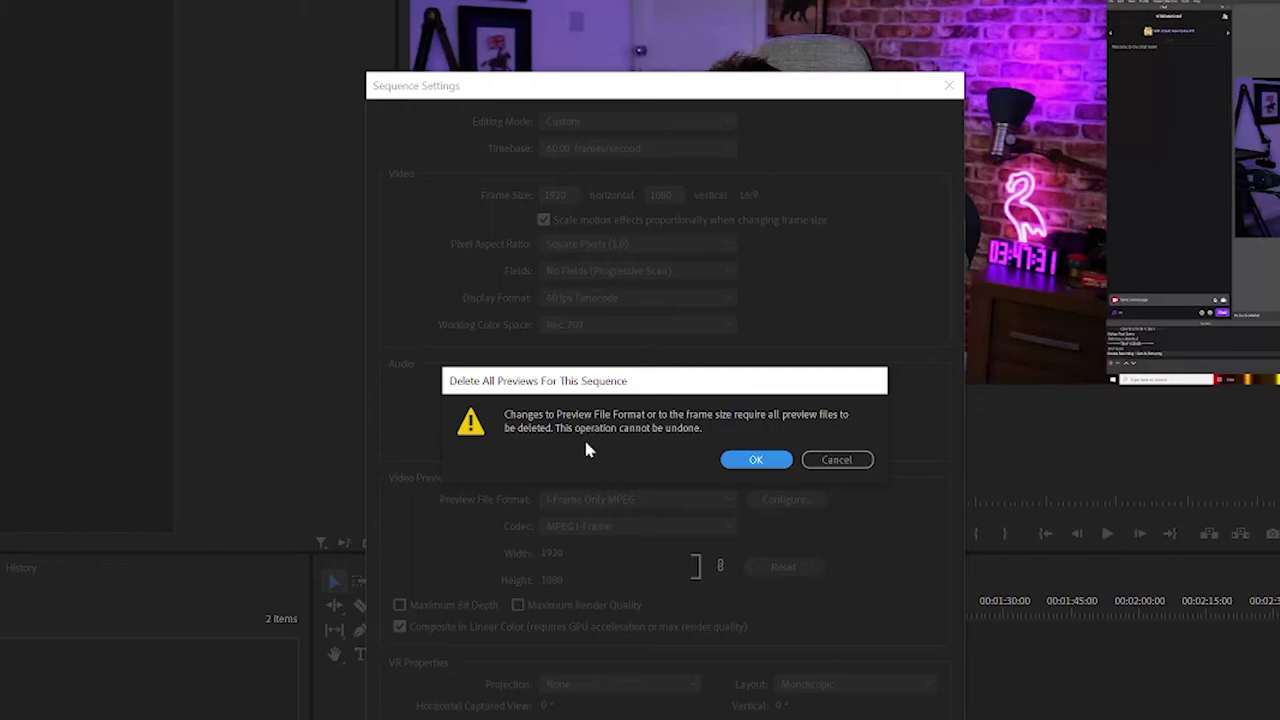
left_click(736, 460)
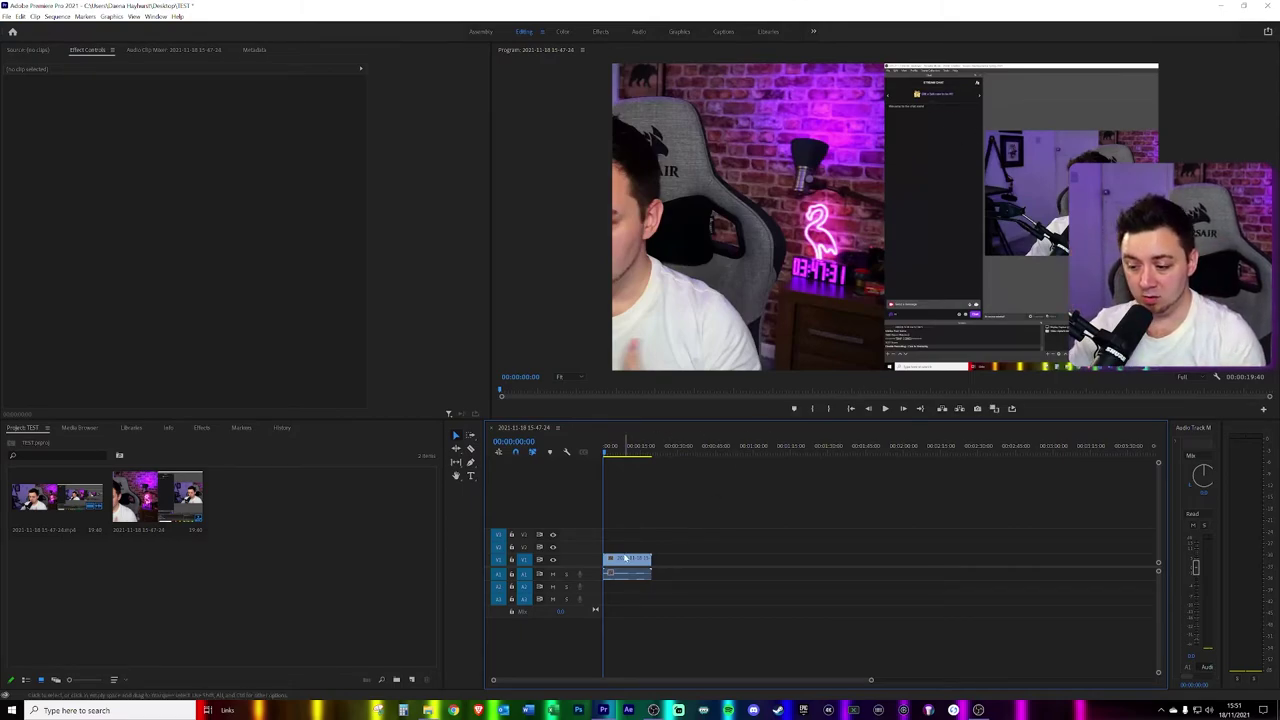
Step: Paste a copy of the clip right after the first one and delete the extra third clip
left_click(618, 558)
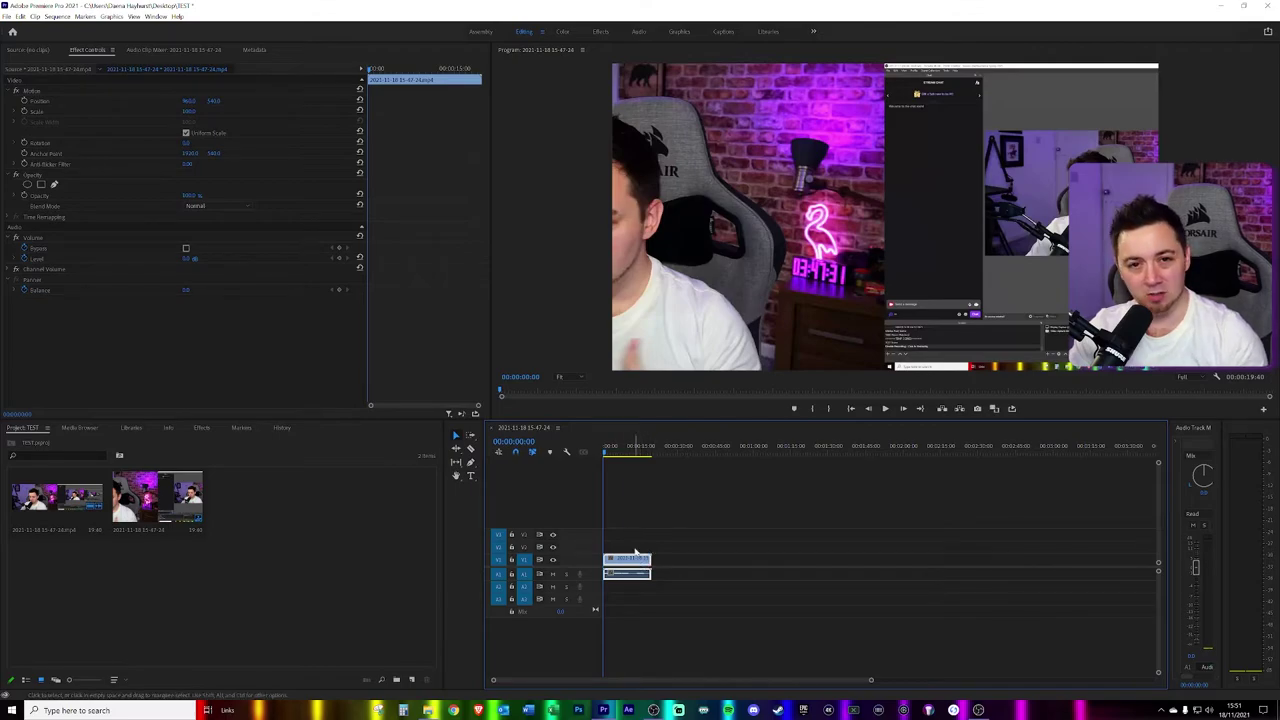
left_click_drag(628, 565, 690, 565)
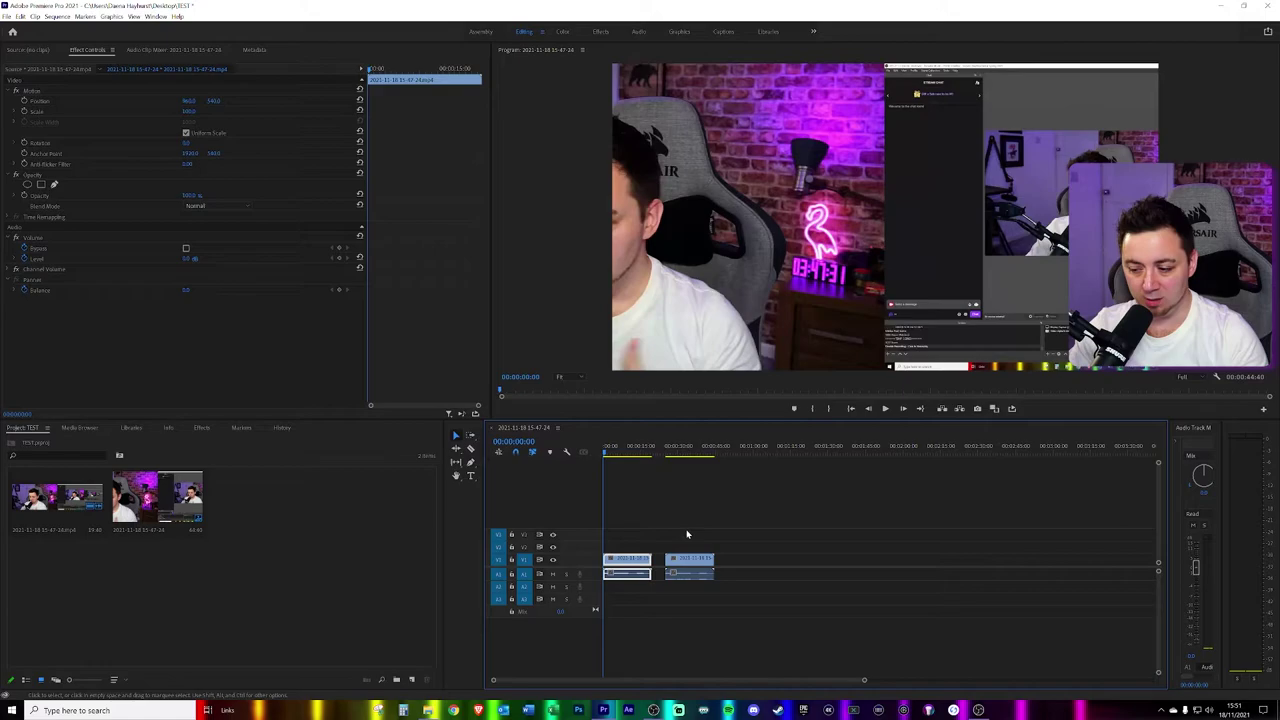
left_click(678, 623)
left_click(640, 561)
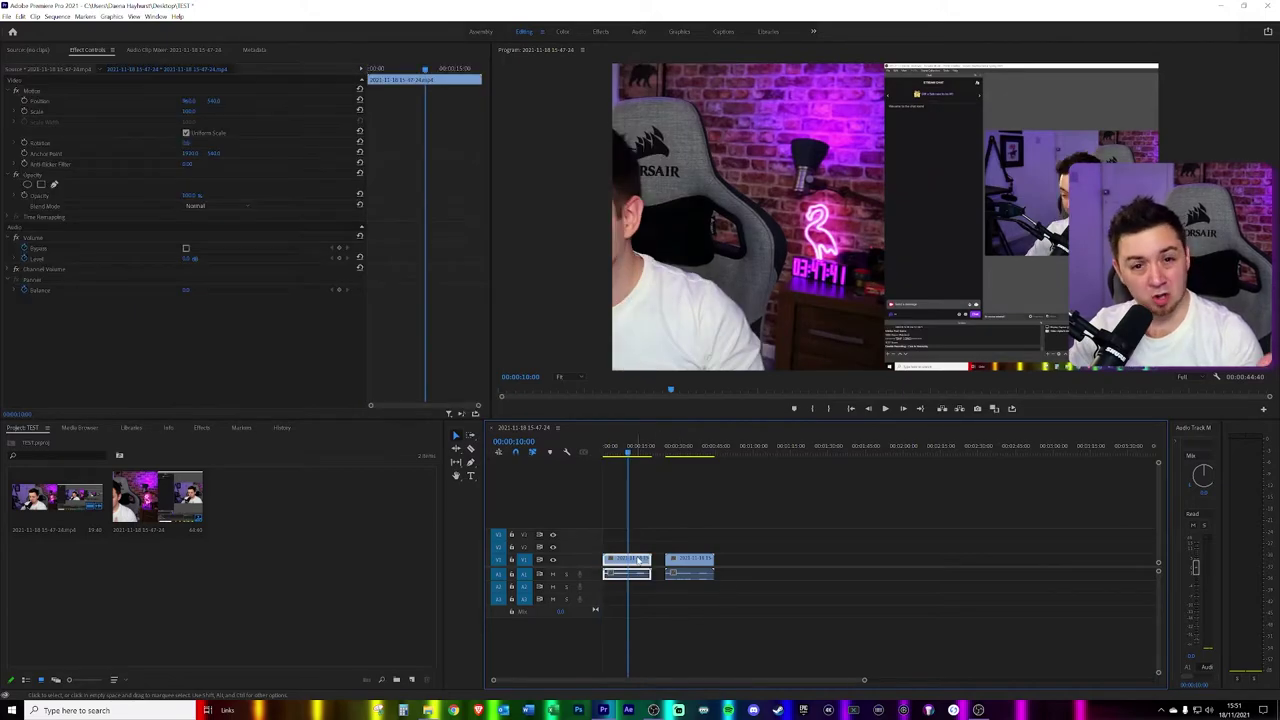
right_click(640, 561)
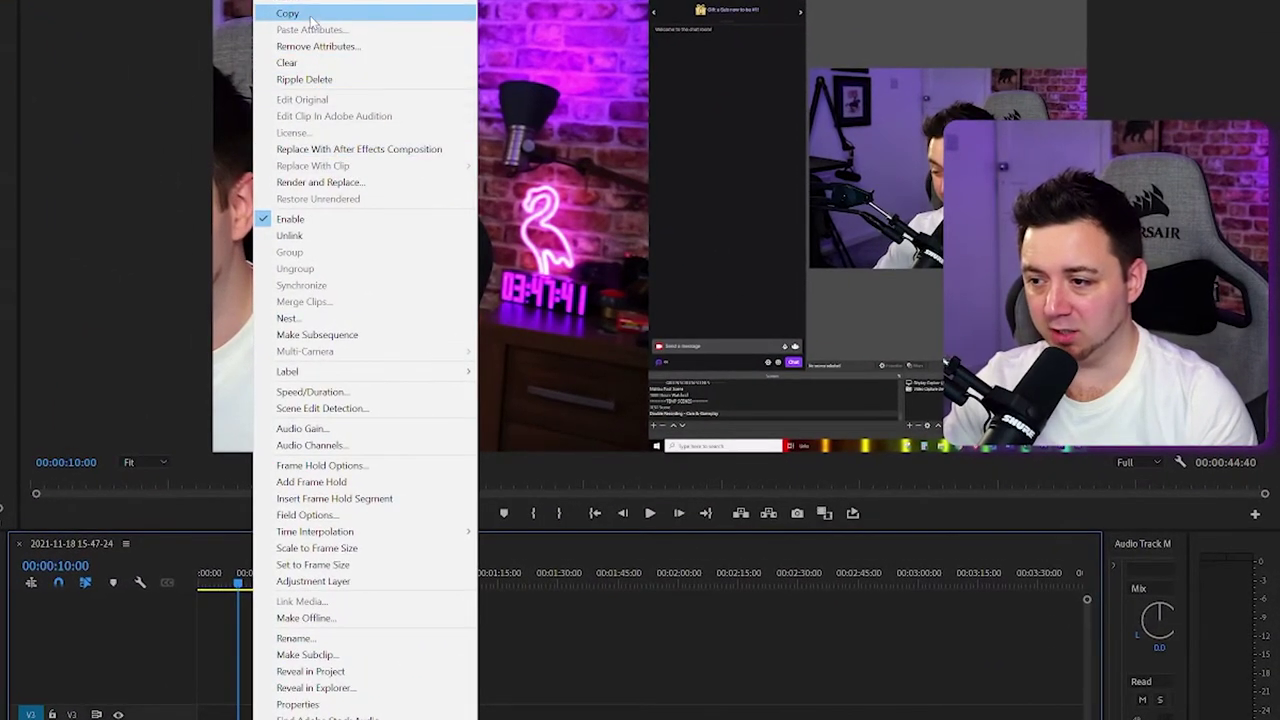
left_click(670, 96)
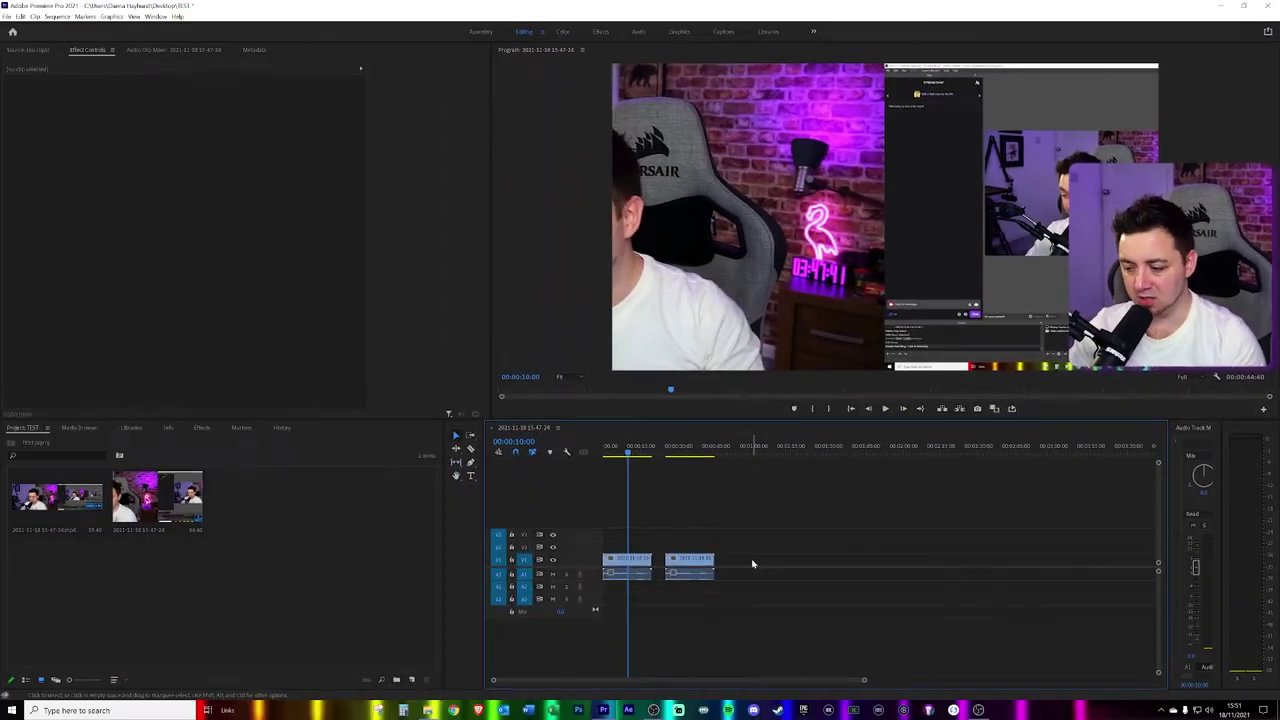
key("ctrl+shift+v")
key("ctrl+v")
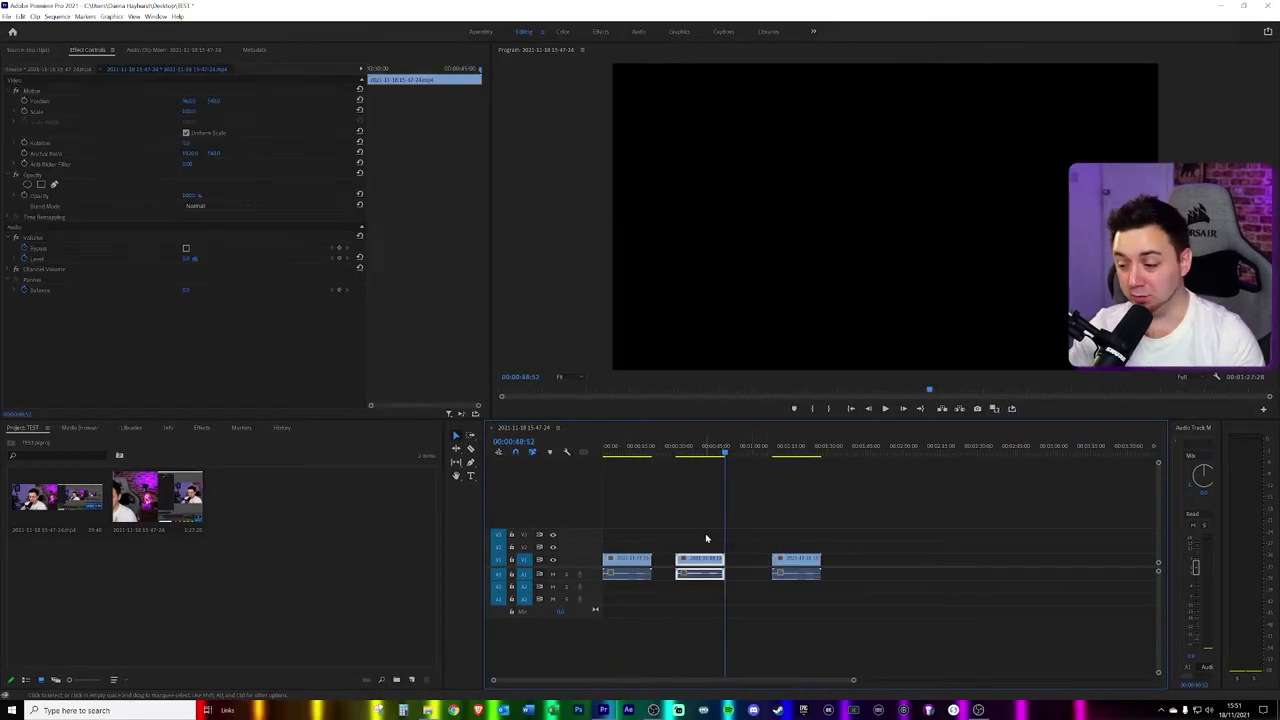
left_click_drag(816, 479, 795, 664)
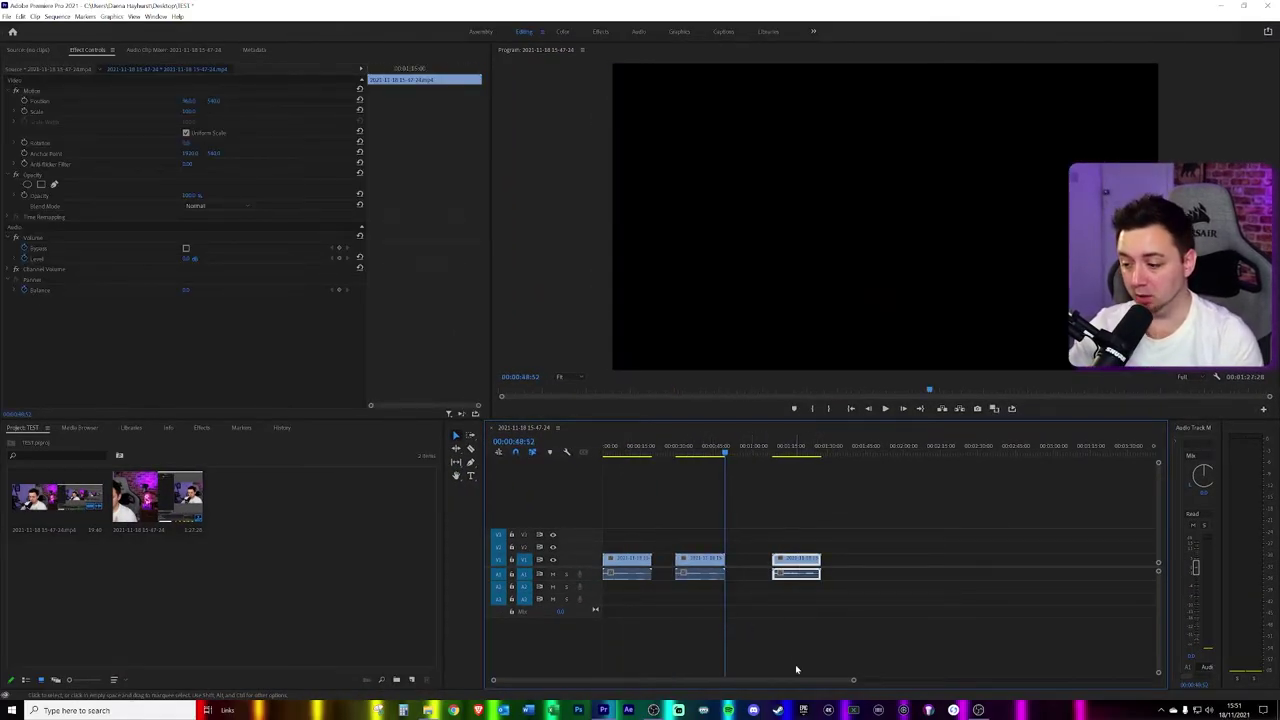
key("Delete")
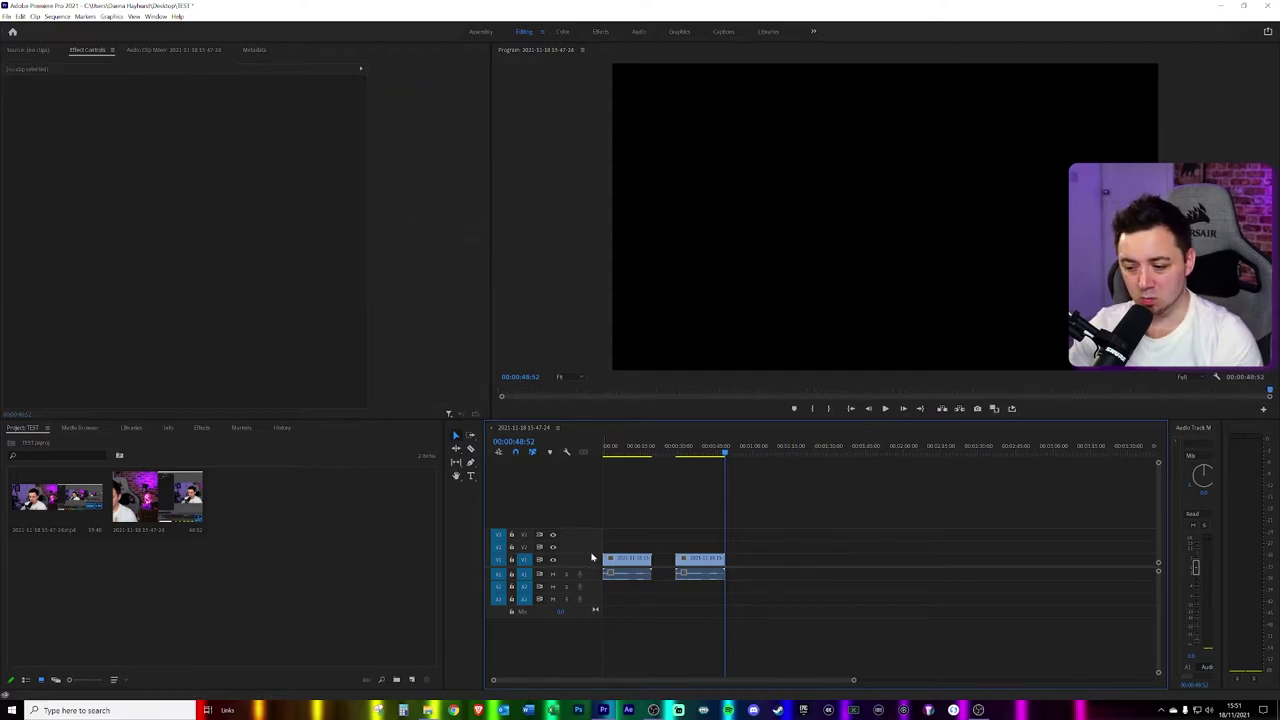
Step: Enlarge the tracks, unlink the second clip's audio and delete that audio
left_click_drag(592, 556, 594, 620)
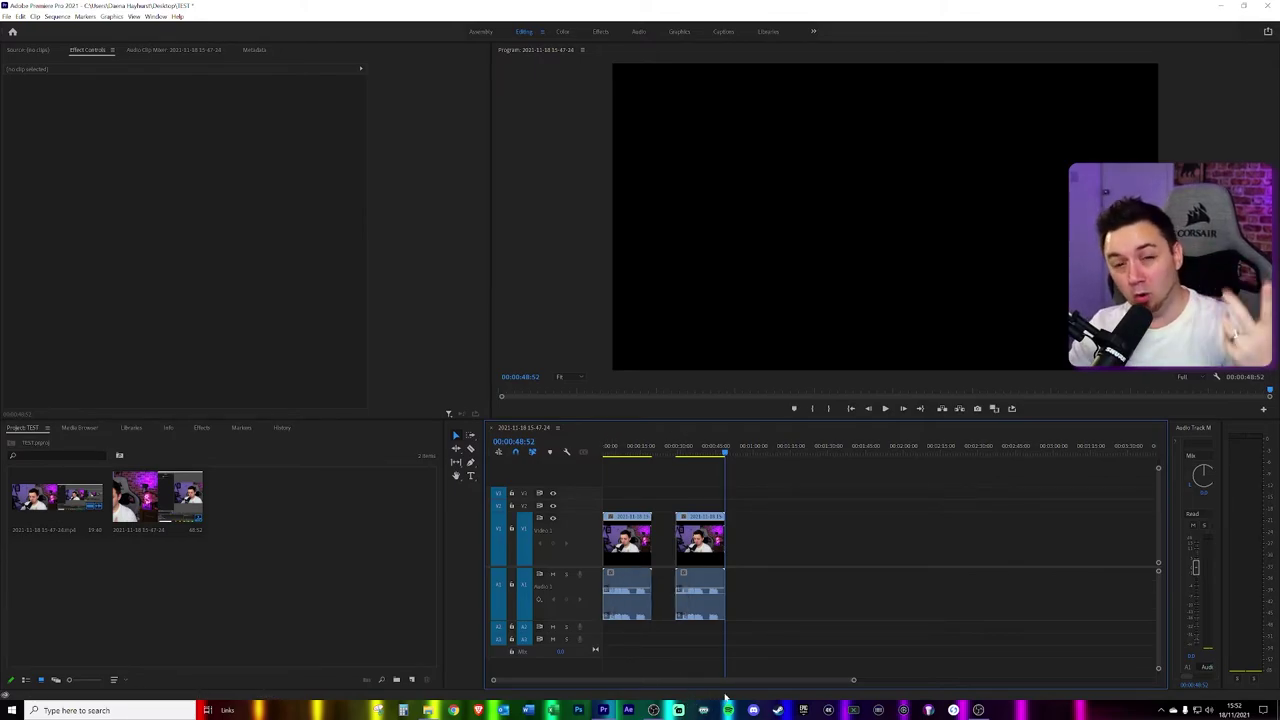
left_click(698, 580)
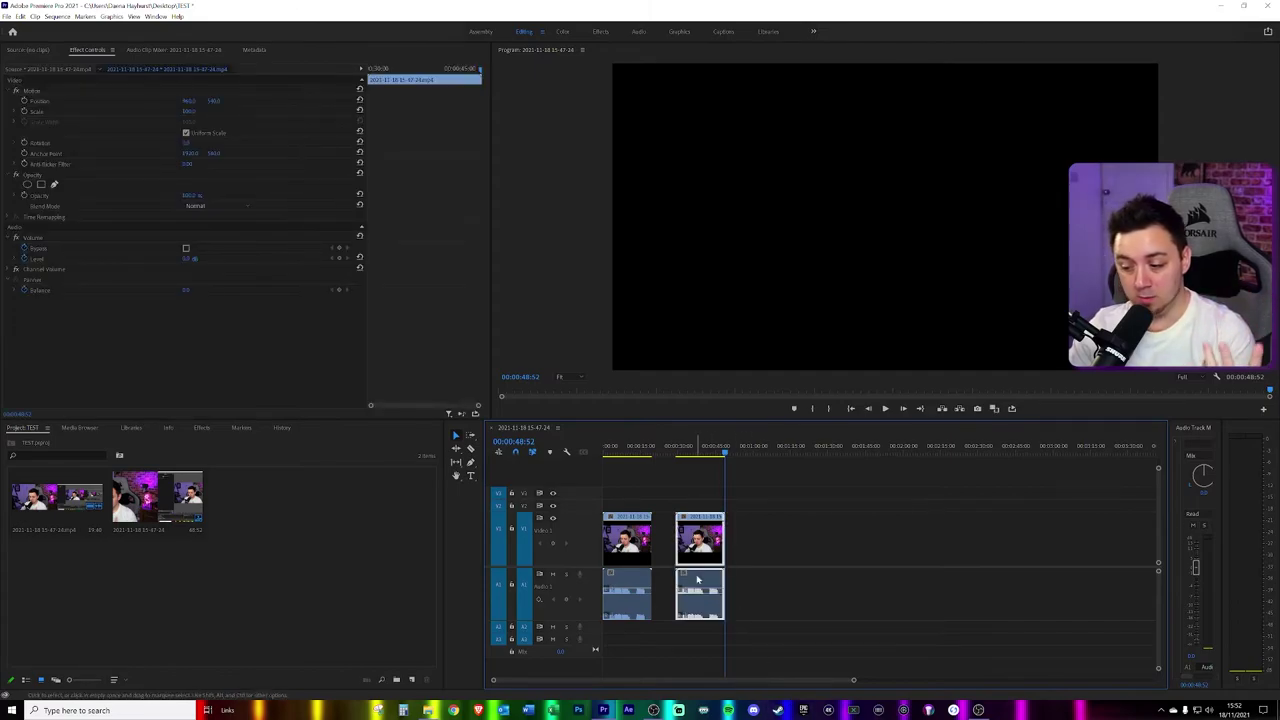
right_click(698, 580)
left_click(745, 252)
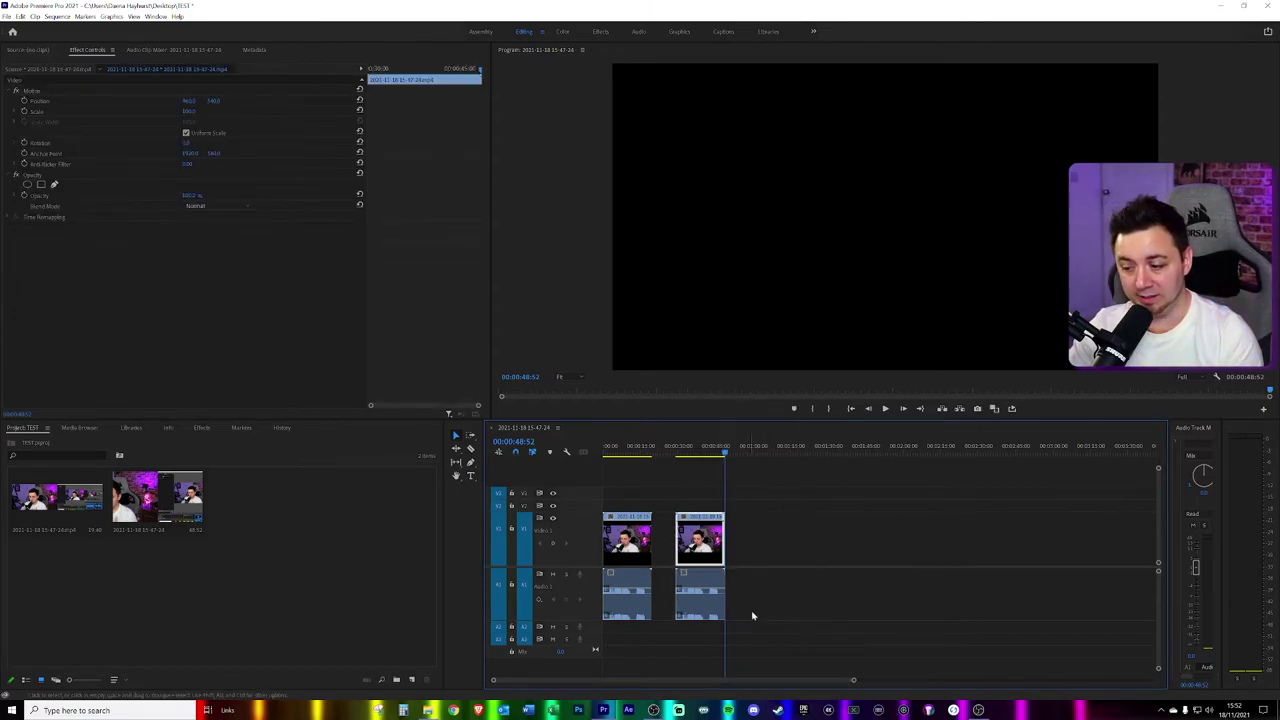
left_click(700, 598)
key("Delete")
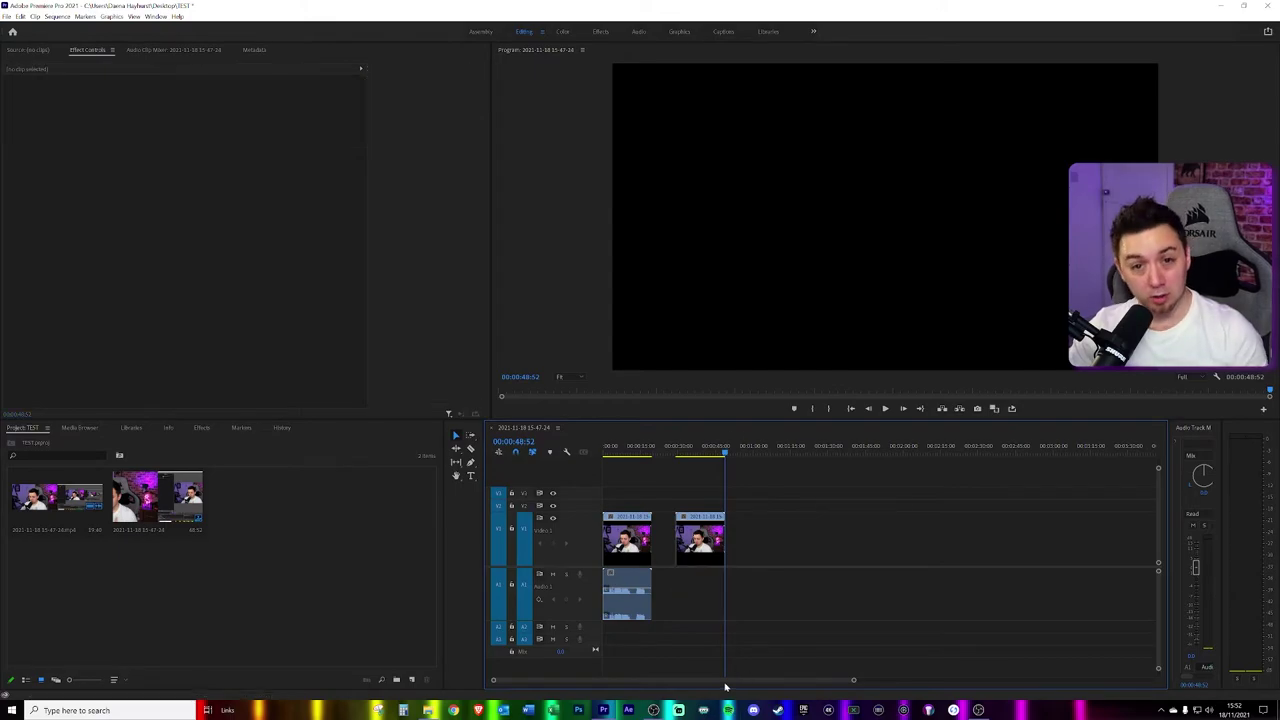
Step: Give the first copy Position X 1920 and Scale 102 in Effect Controls
left_click(622, 602)
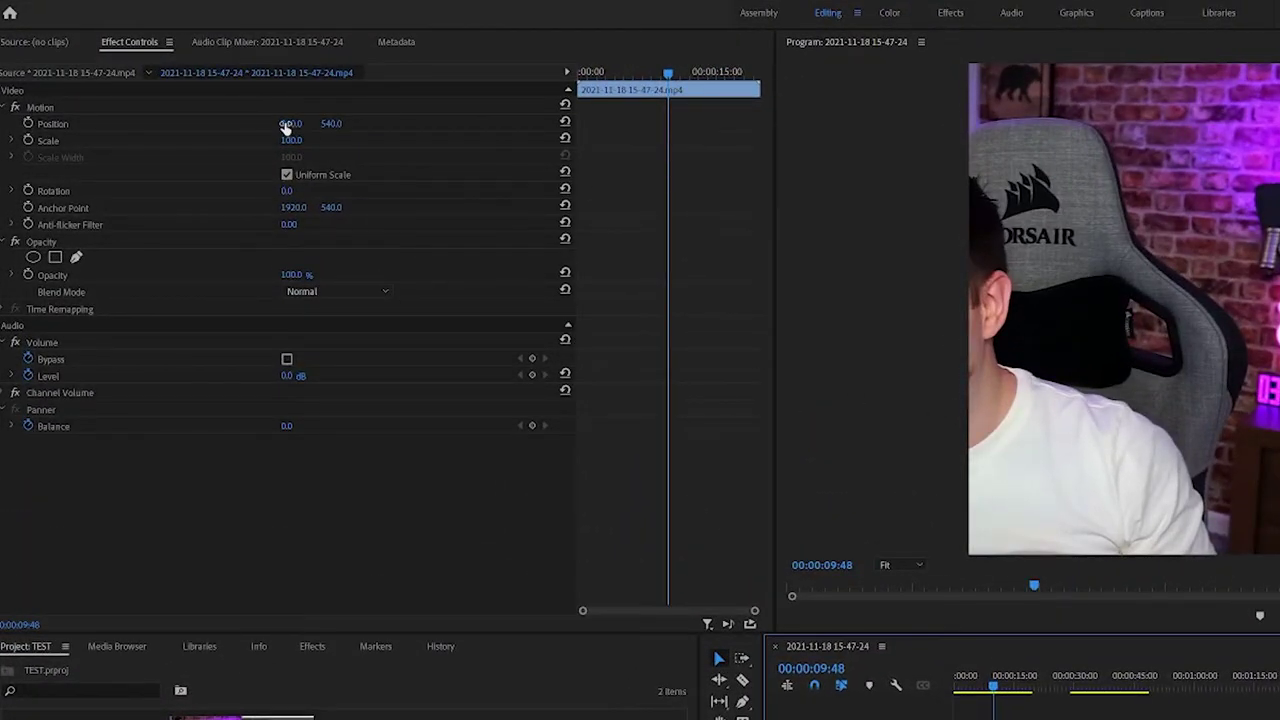
left_click_drag(287, 127, 420, 127)
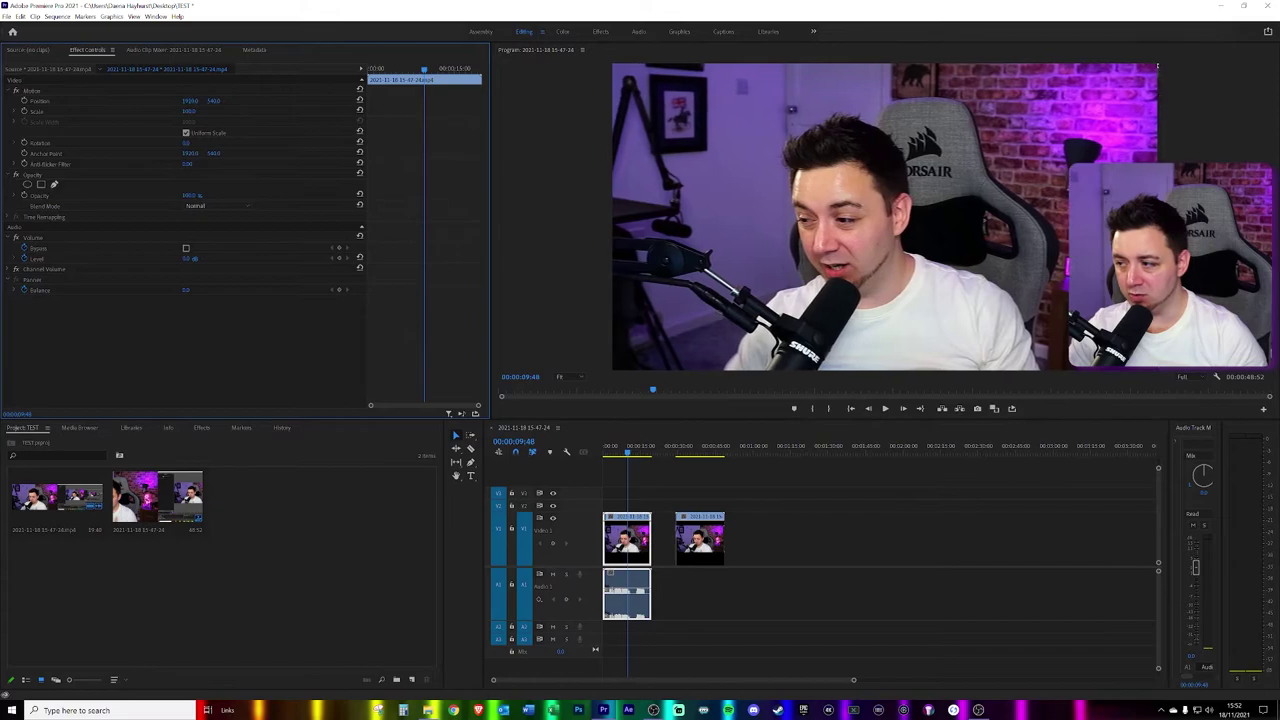
left_click(192, 100)
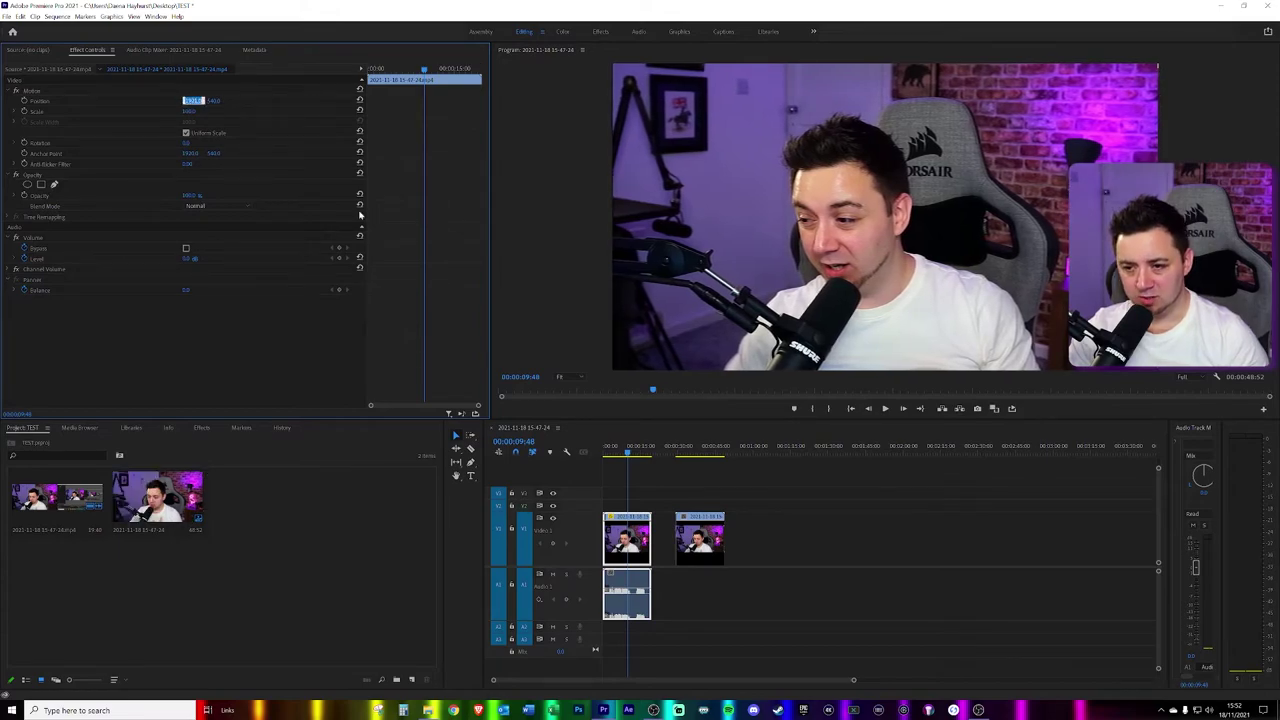
type("1920")
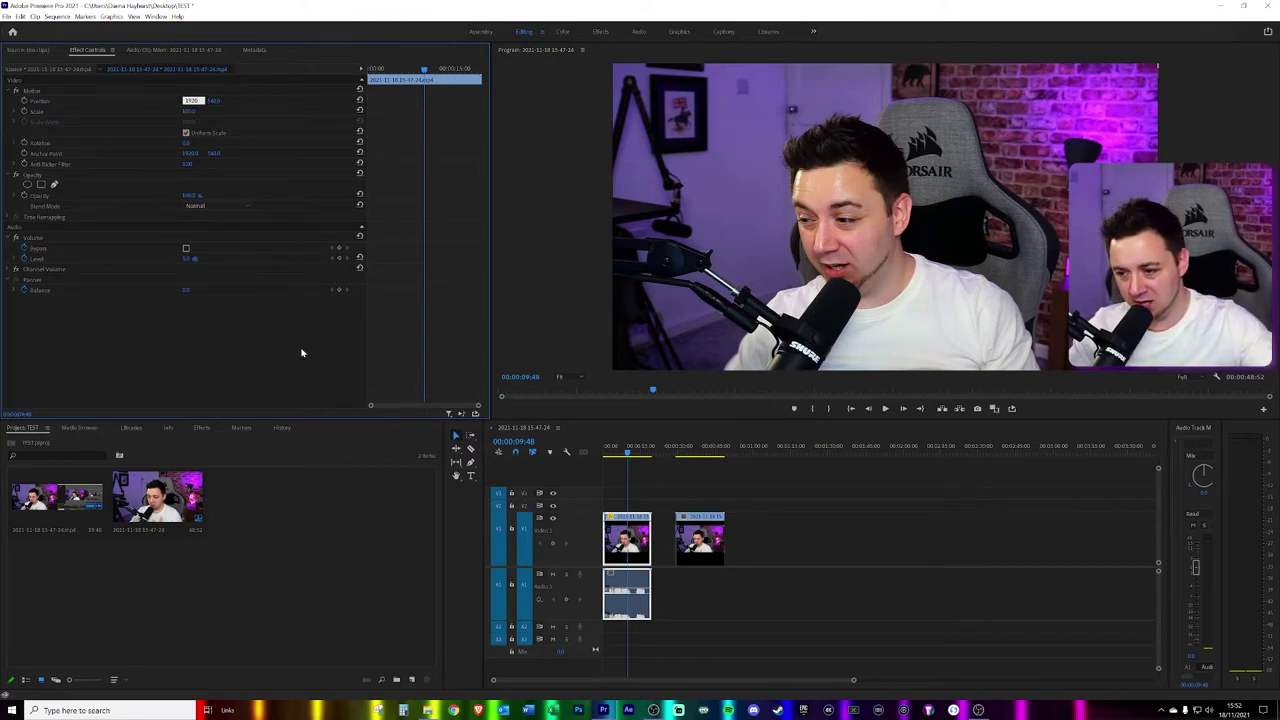
key("Return")
left_click(188, 111)
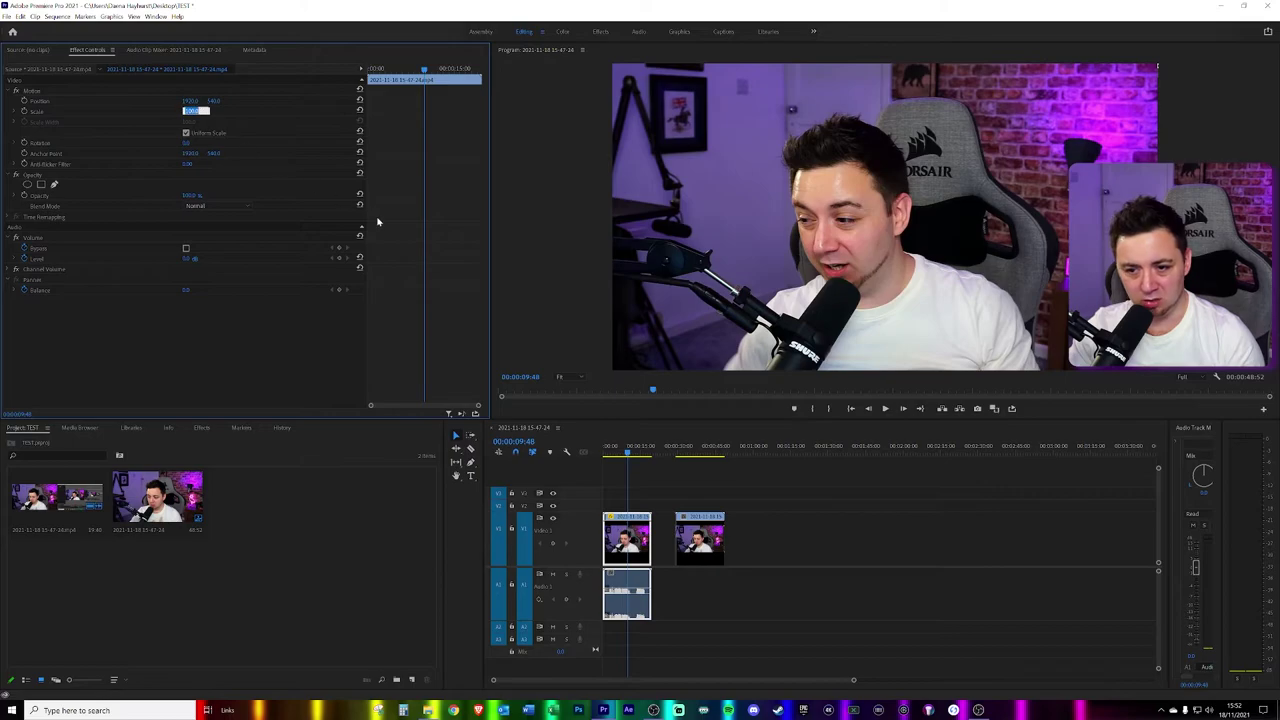
type("10")
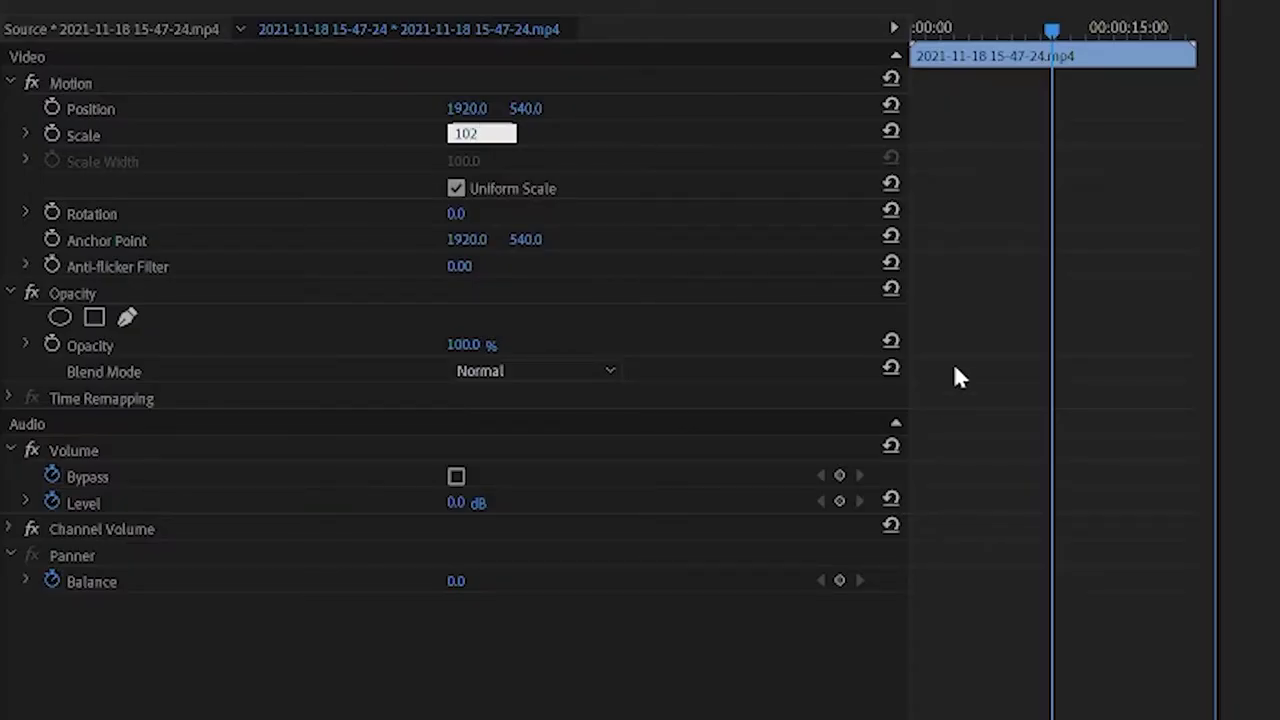
type("2")
key("Return")
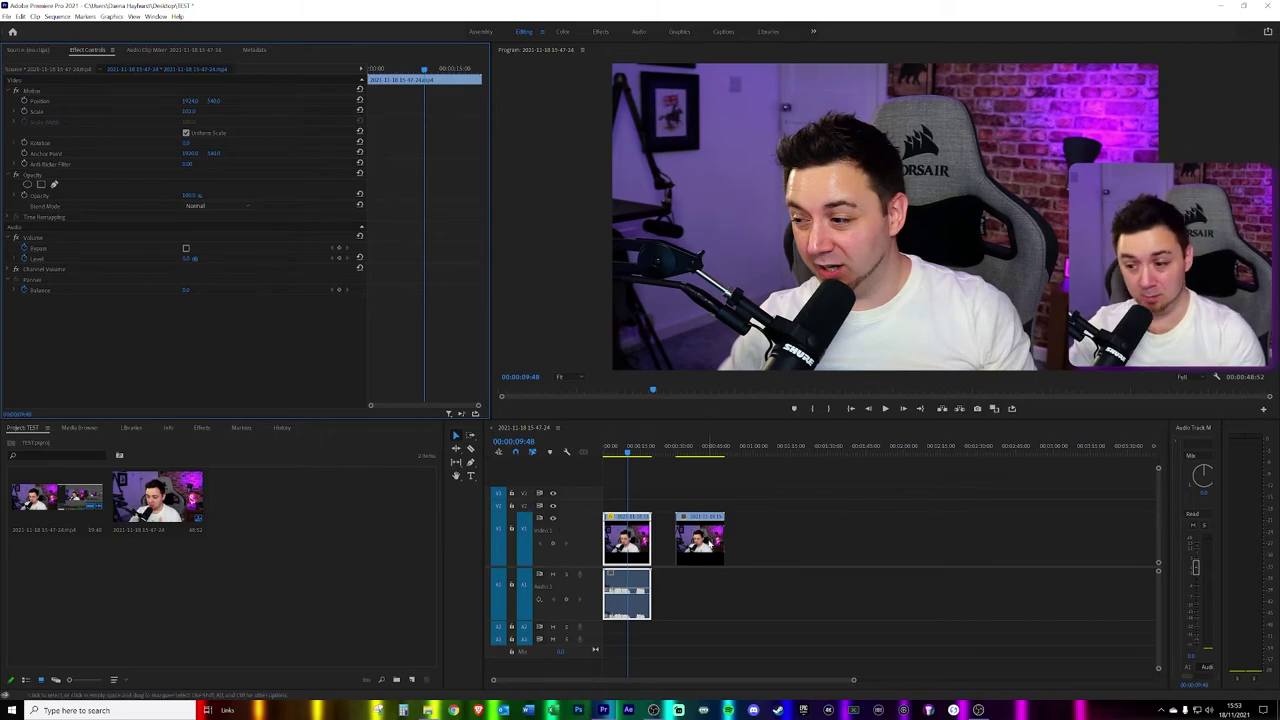
Step: Slide the second copy's Position X left and move the webcam copy onto track V2
left_click(705, 545)
key("Down")
left_click_drag(190, 101, 5, 101)
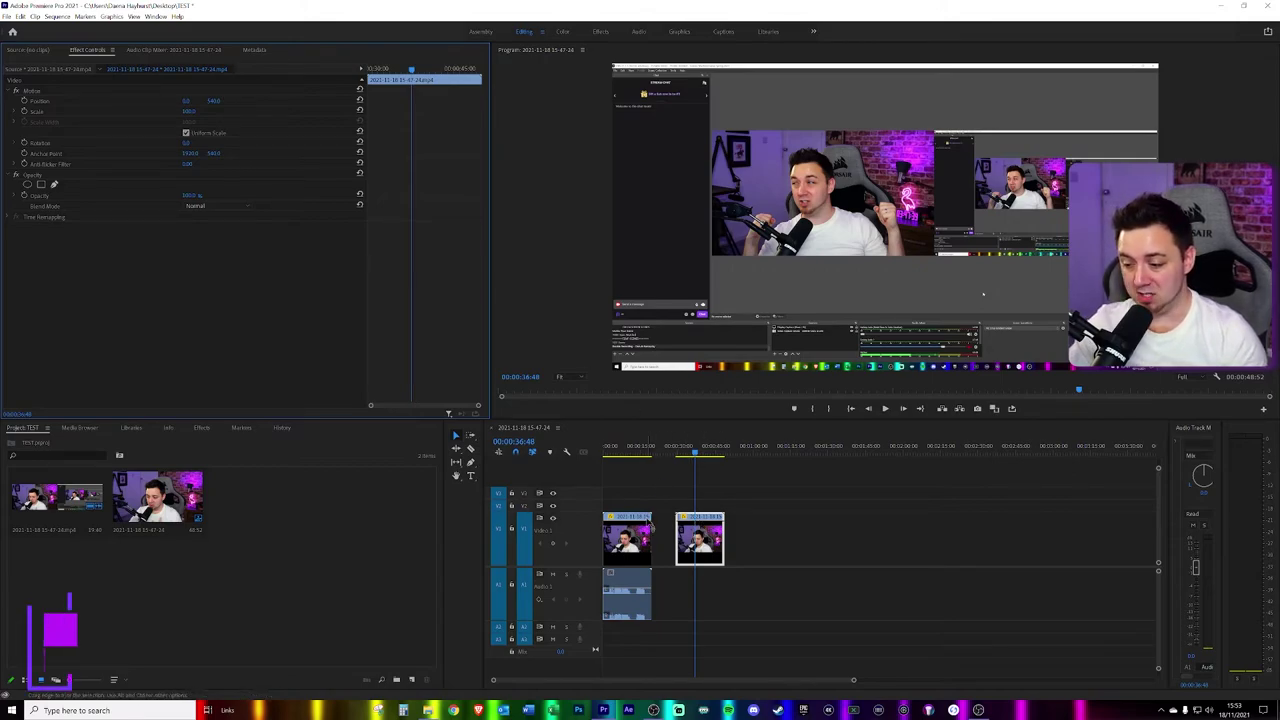
left_click_drag(650, 527, 711, 514)
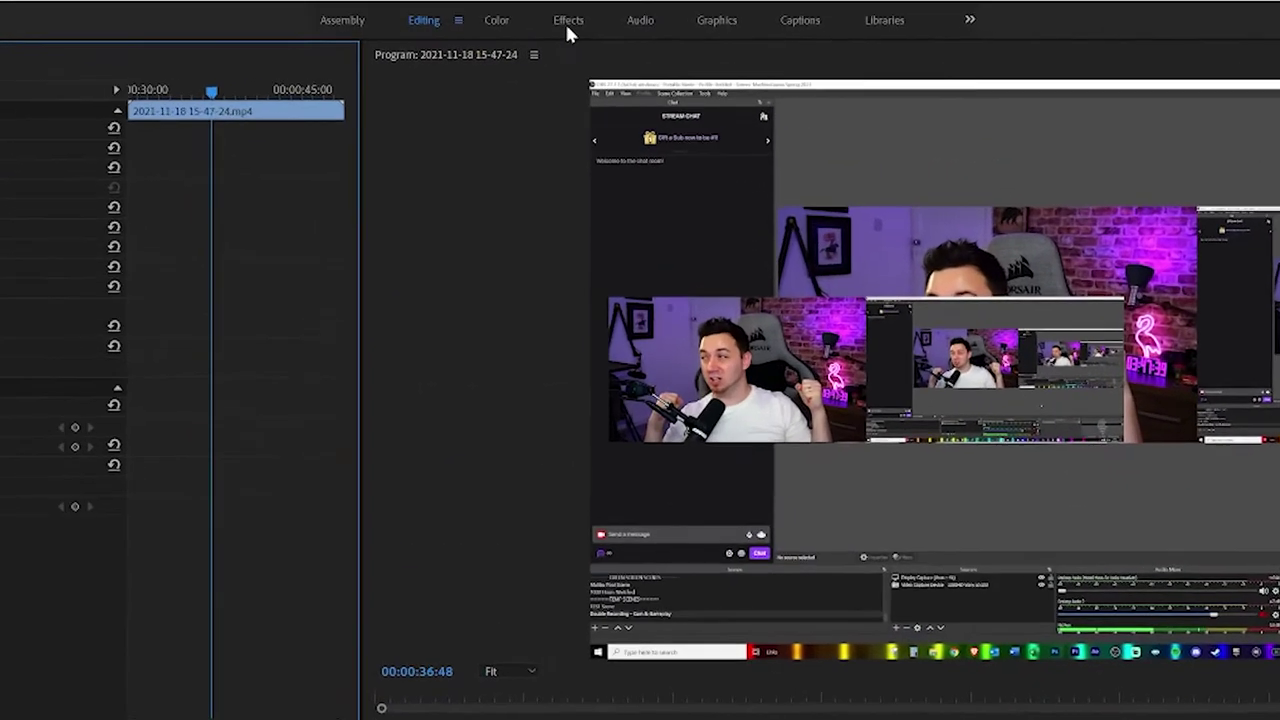
Step: Apply the Crop effect to the webcam clip, crop 50% from the right, and scale it to 33
left_click(566, 22)
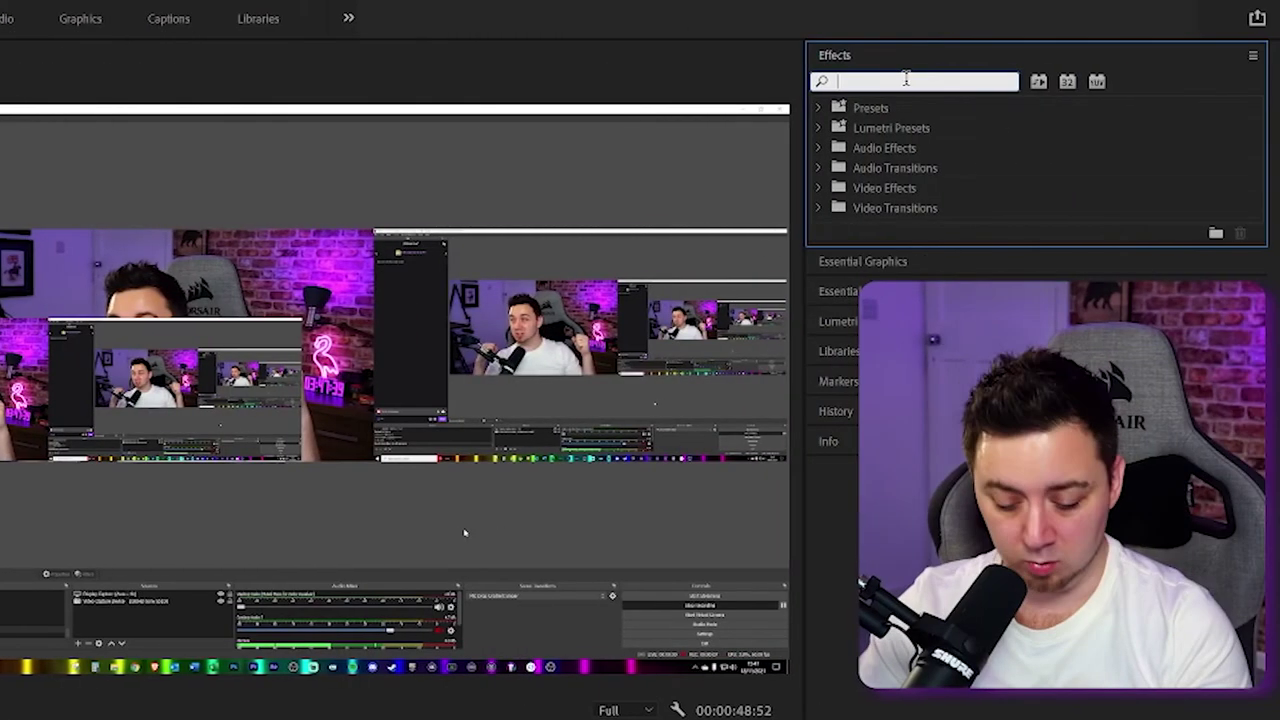
type("crop")
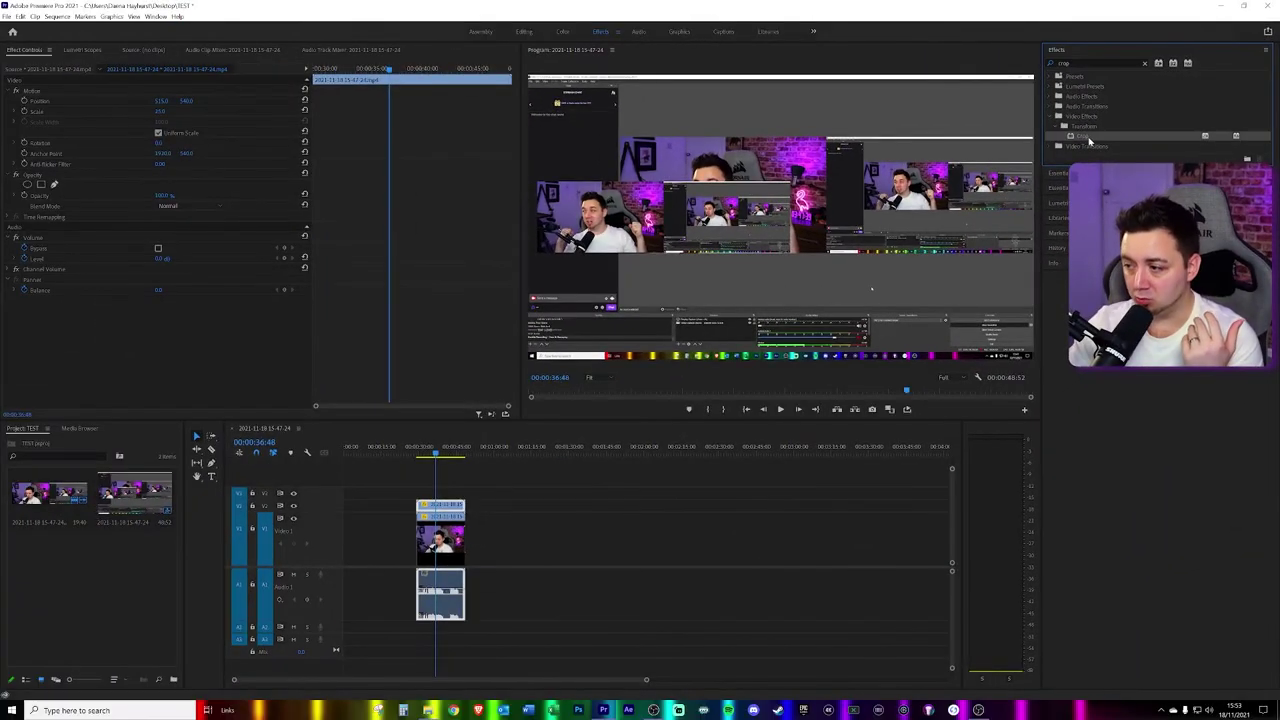
left_click_drag(1089, 140, 443, 505)
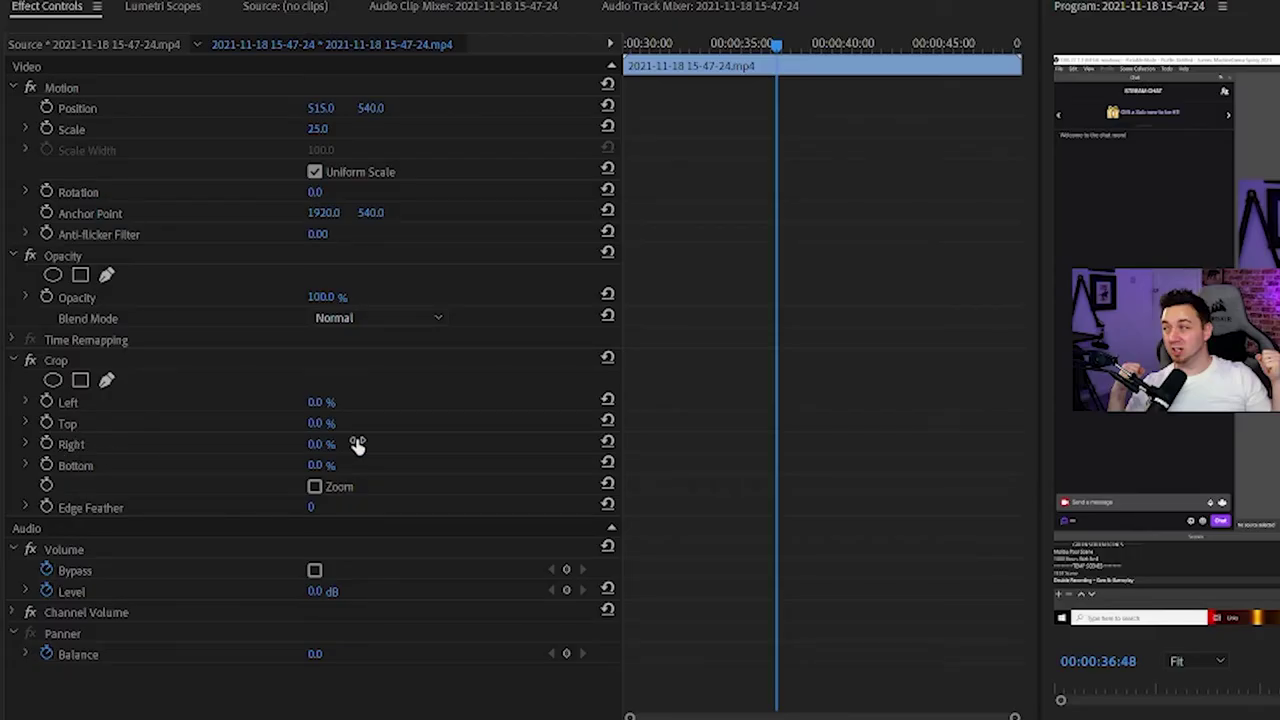
left_click_drag(322, 444, 345, 444)
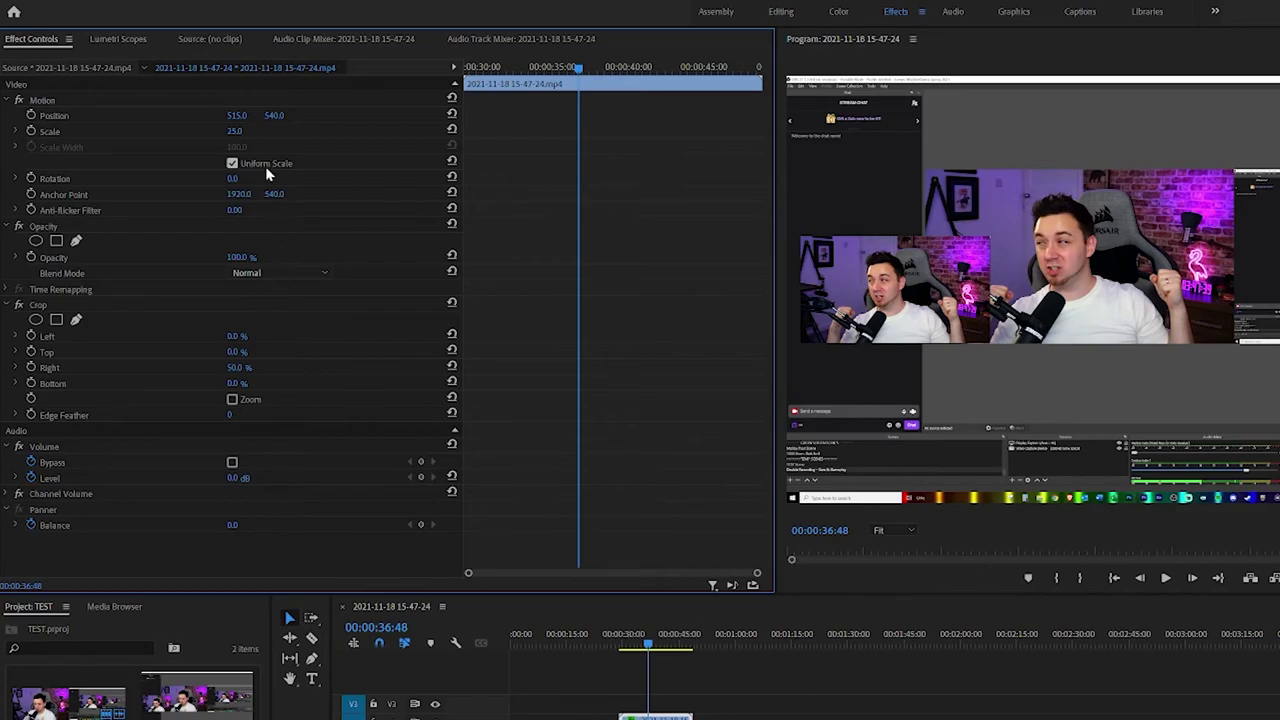
left_click_drag(234, 131, 338, 115)
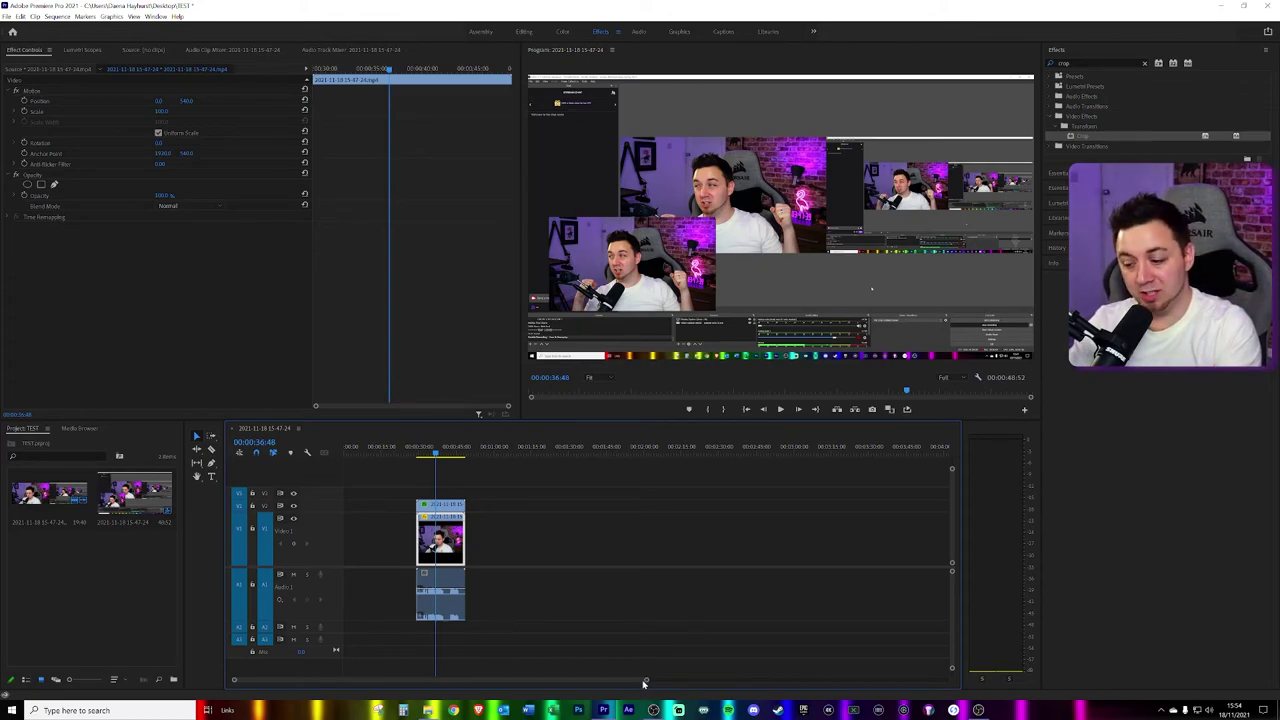
Step: Zoom the timeline and drag the V2 webcam clip into alignment with the V1 clip
left_click_drag(644, 681, 414, 680)
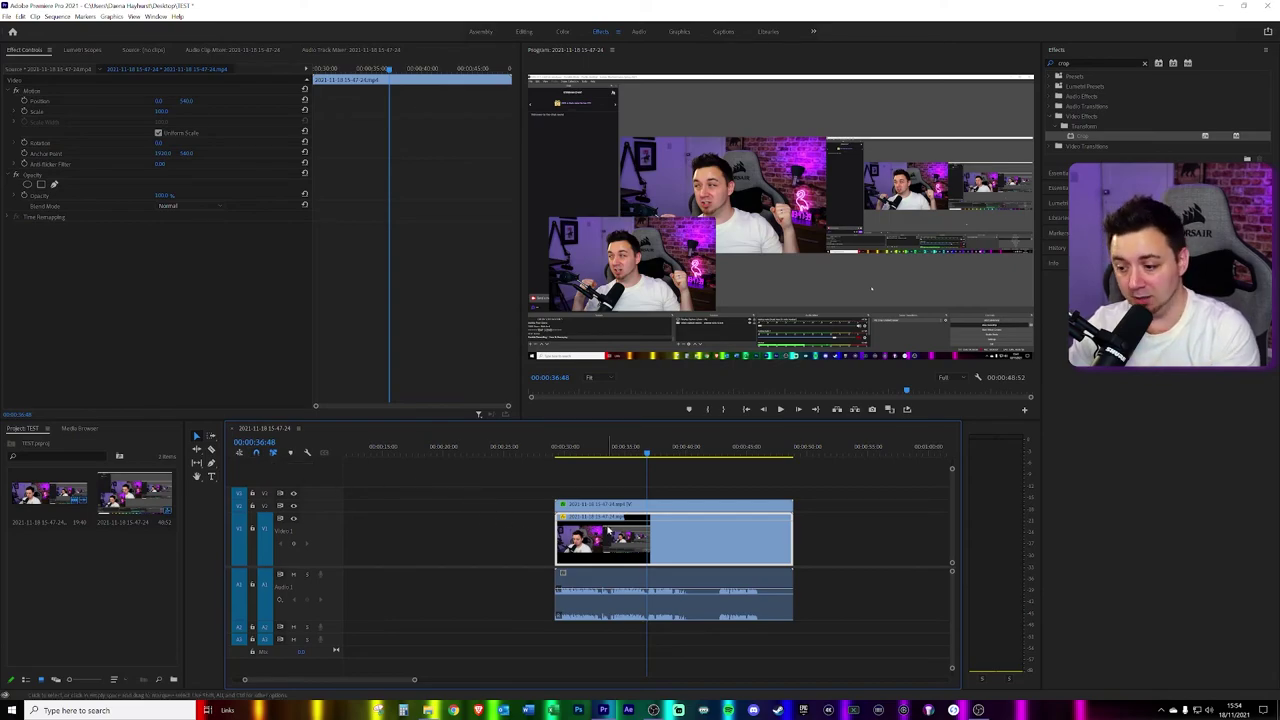
mouse_move(664, 530)
left_mouse_down()
mouse_move(664, 508)
mouse_move(713, 508)
mouse_move(668, 509)
left_mouse_up()
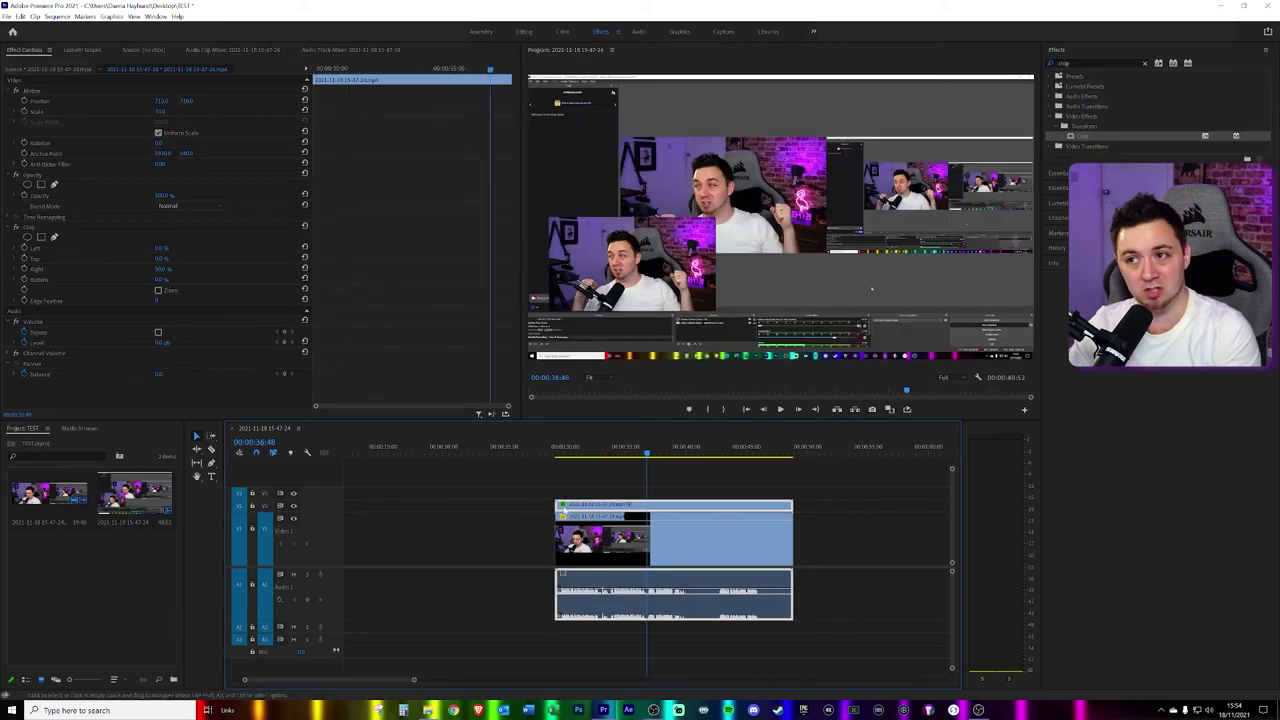
left_click(545, 525)
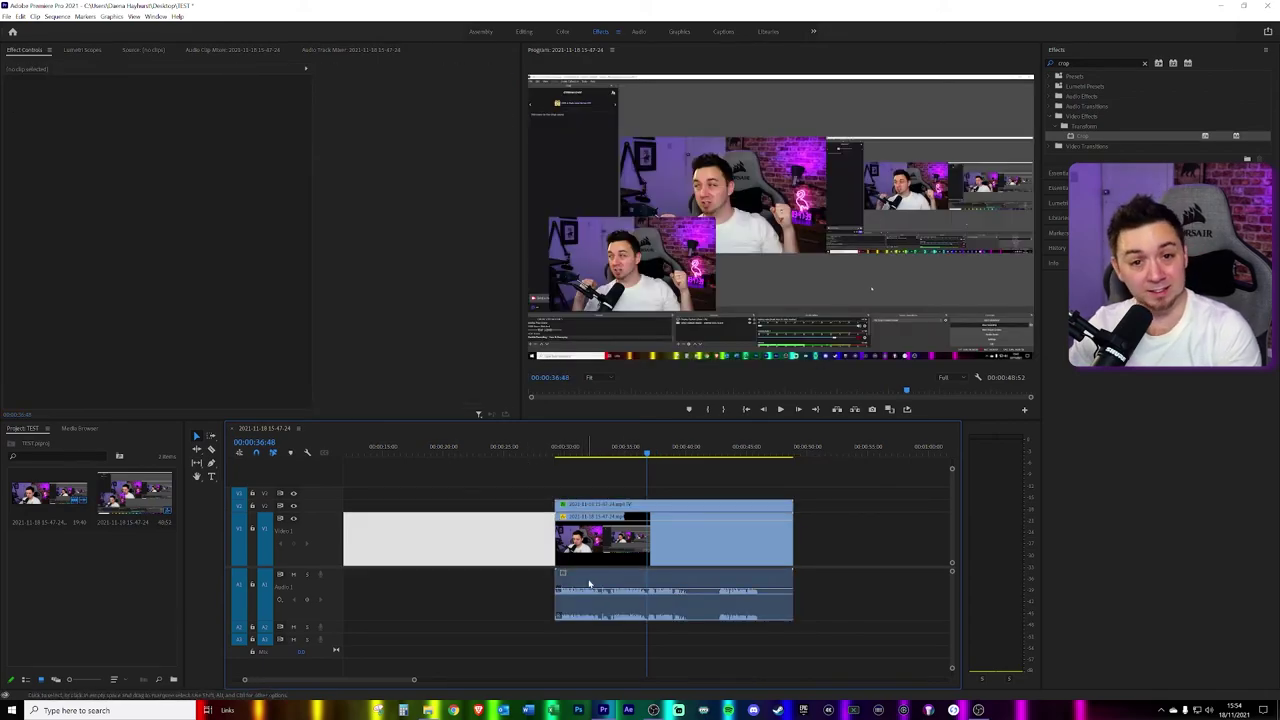